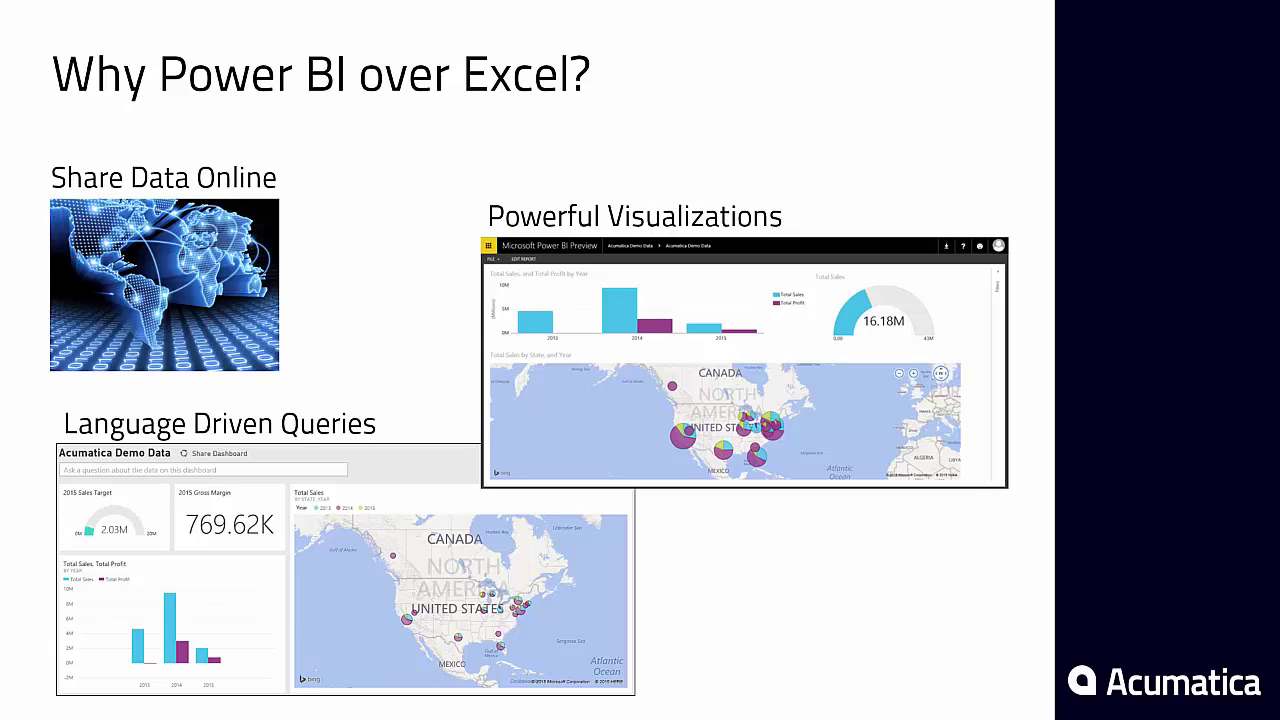
Move the slideshow on to the 'Linking Acumatica Data to Power BI' slide
key(Right)
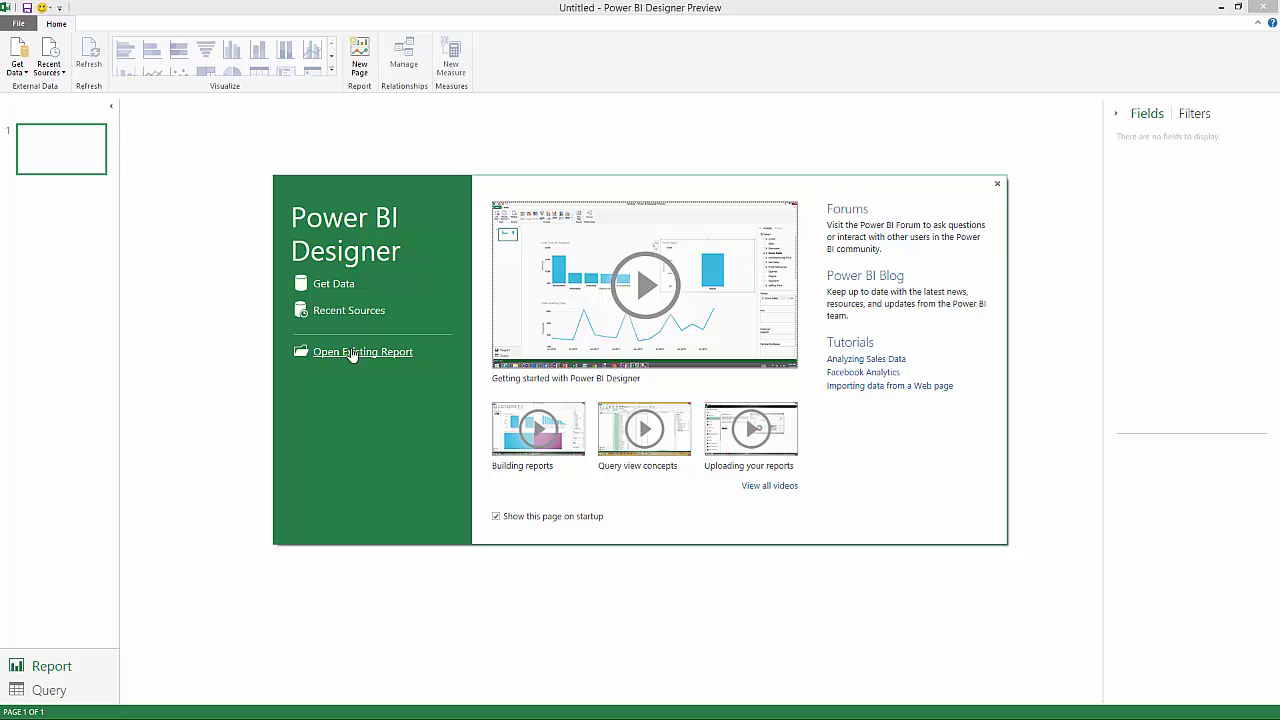
Open the saved report Odata_Invoiced_Items.pbix from the start page
click(353, 352)
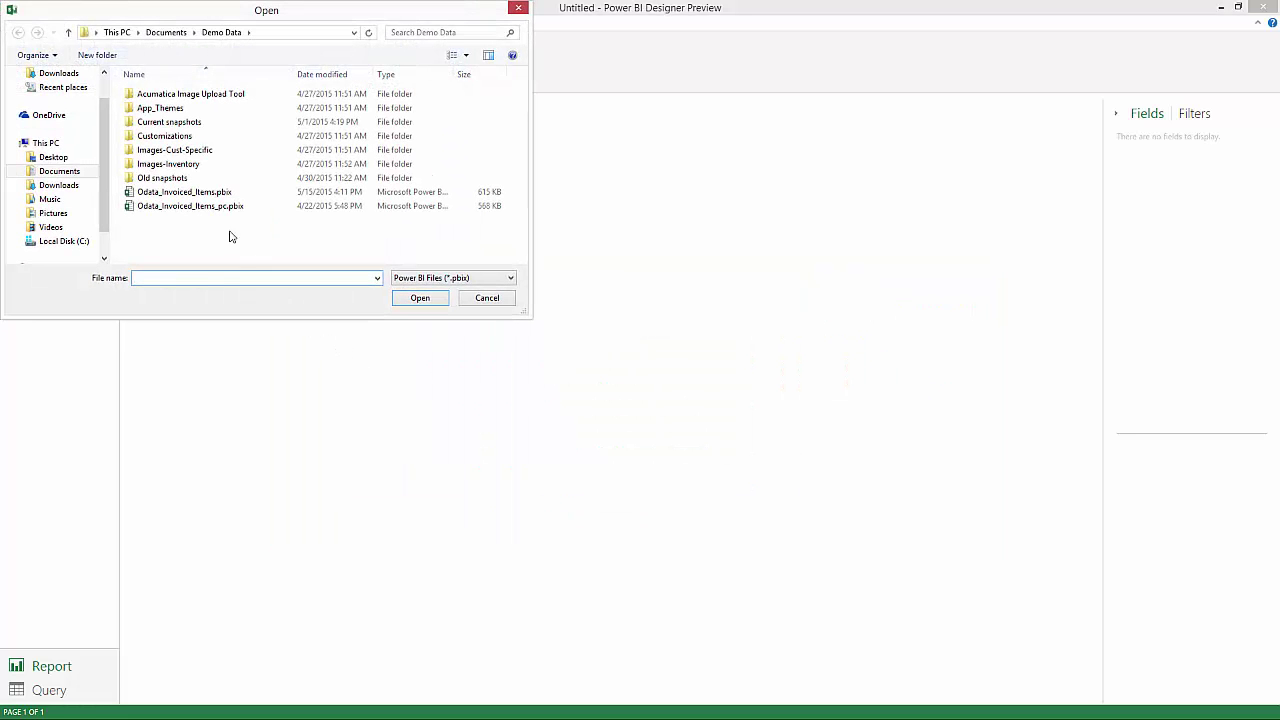
click(195, 192)
double_click(195, 192)
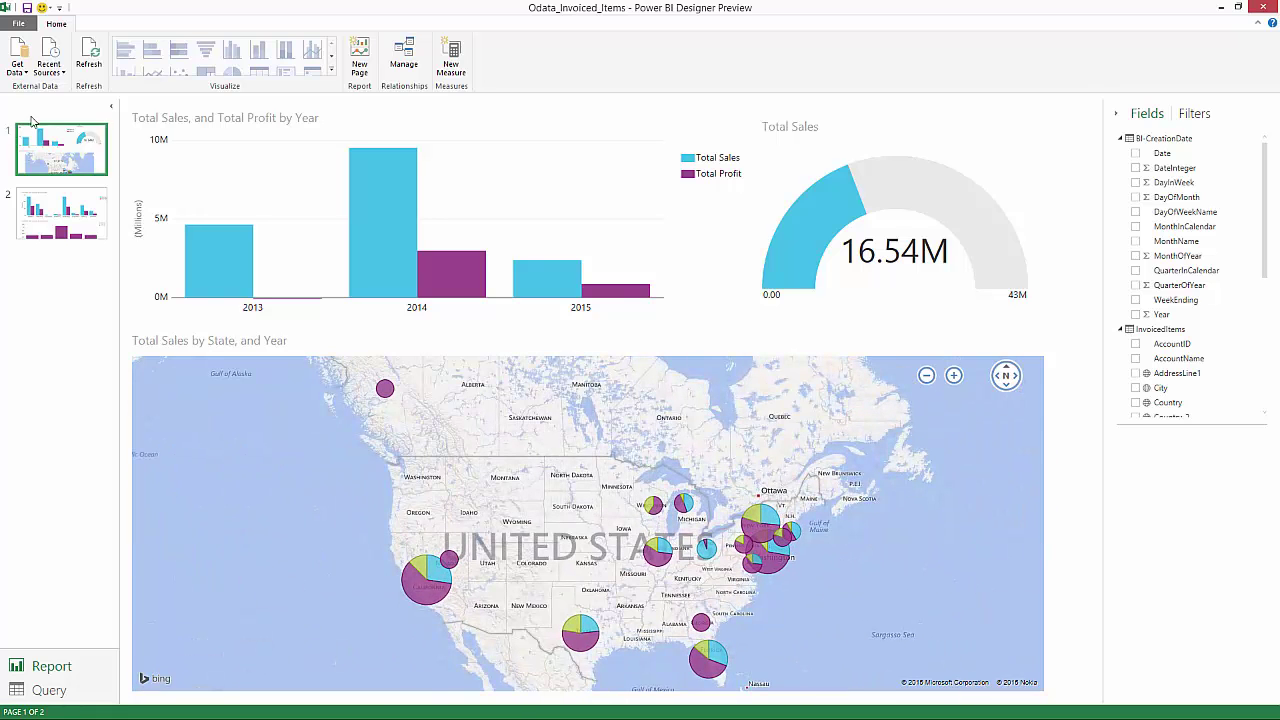
click(18, 70)
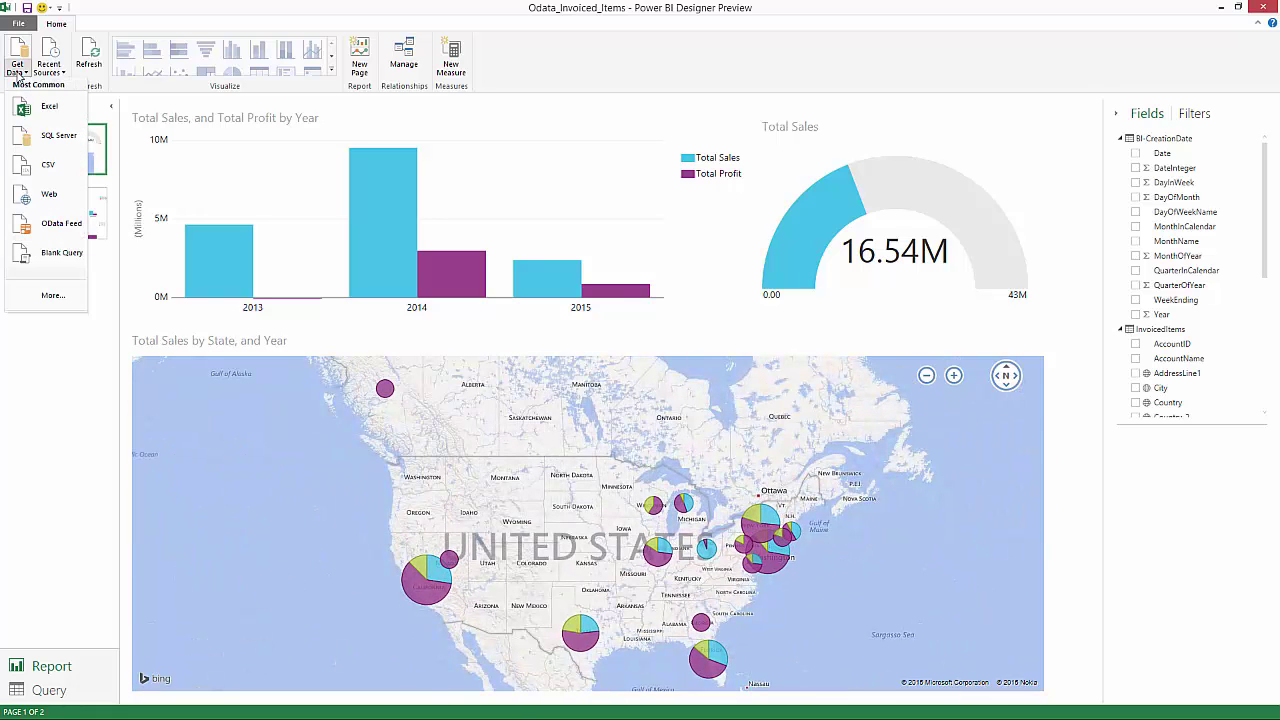
click(62, 225)
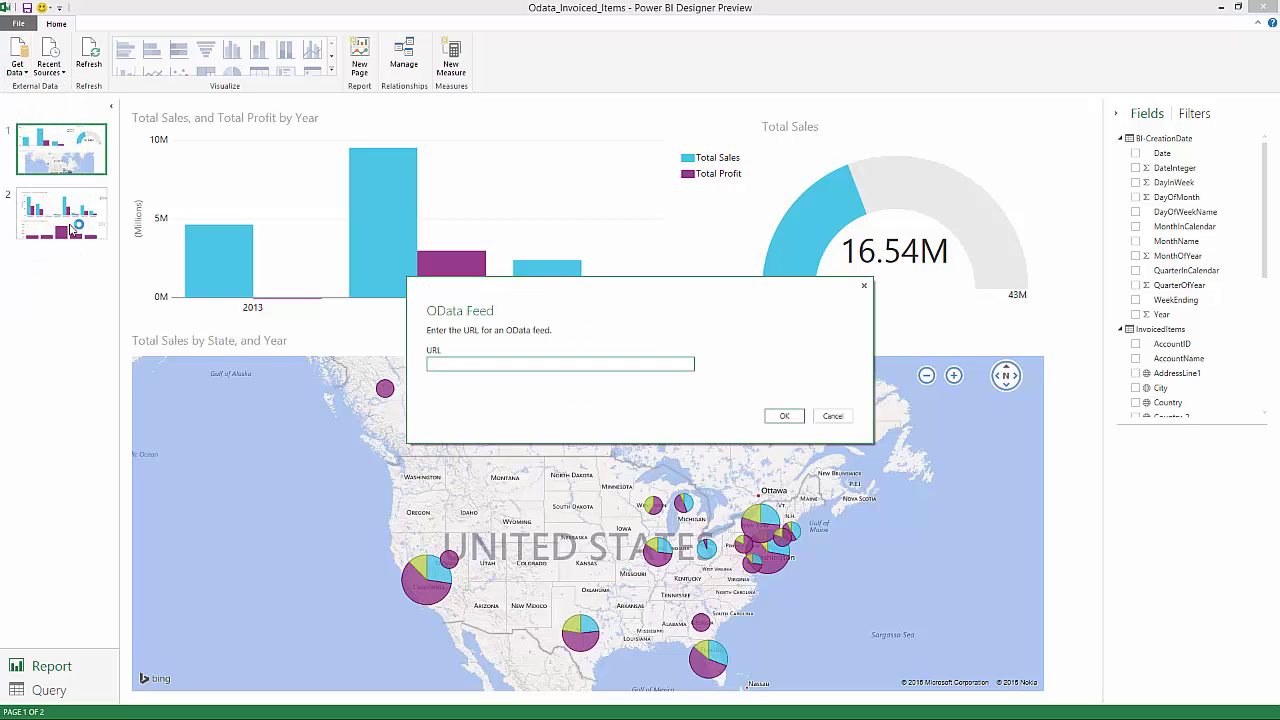
key(alt+Tab)
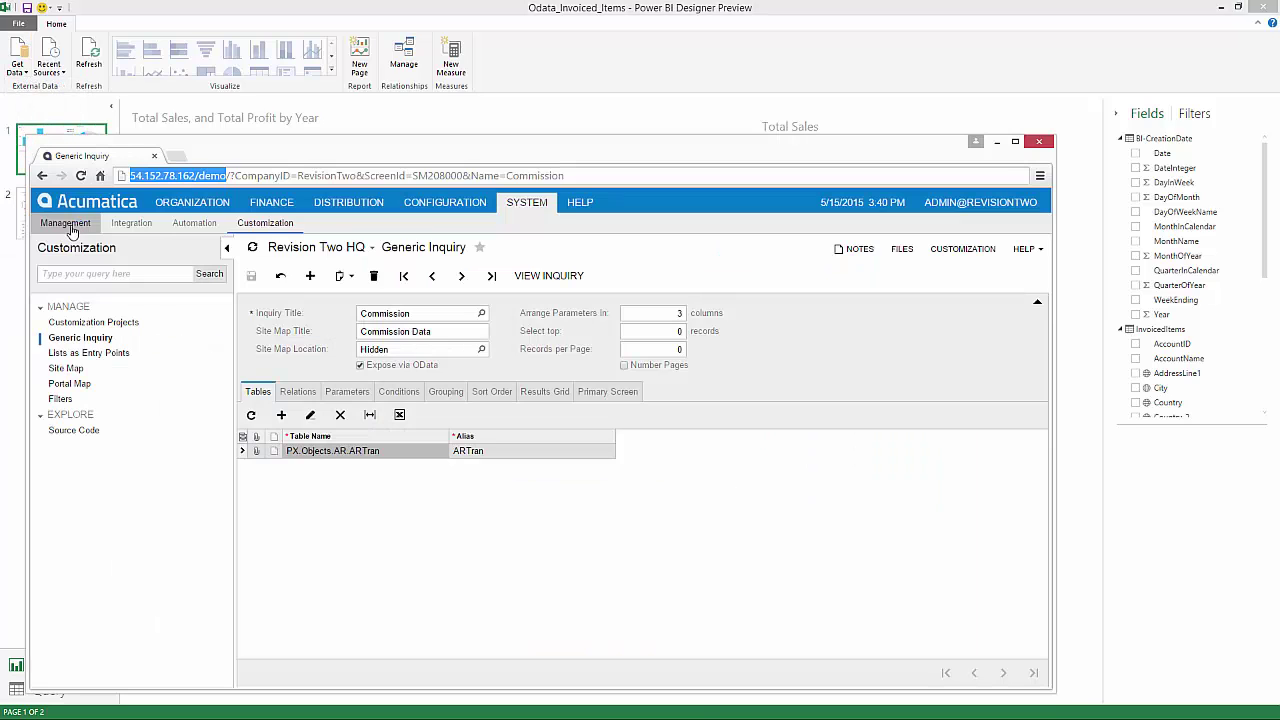
click(225, 177)
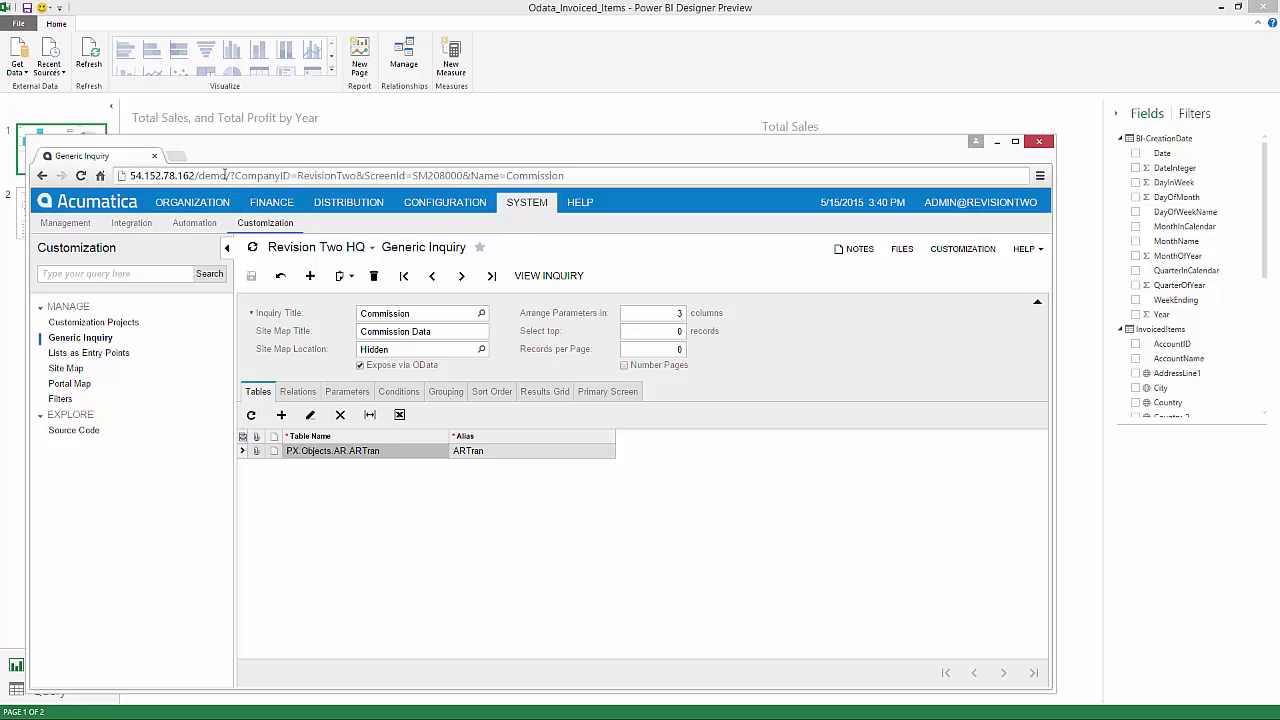
drag(227, 176, 114, 173)
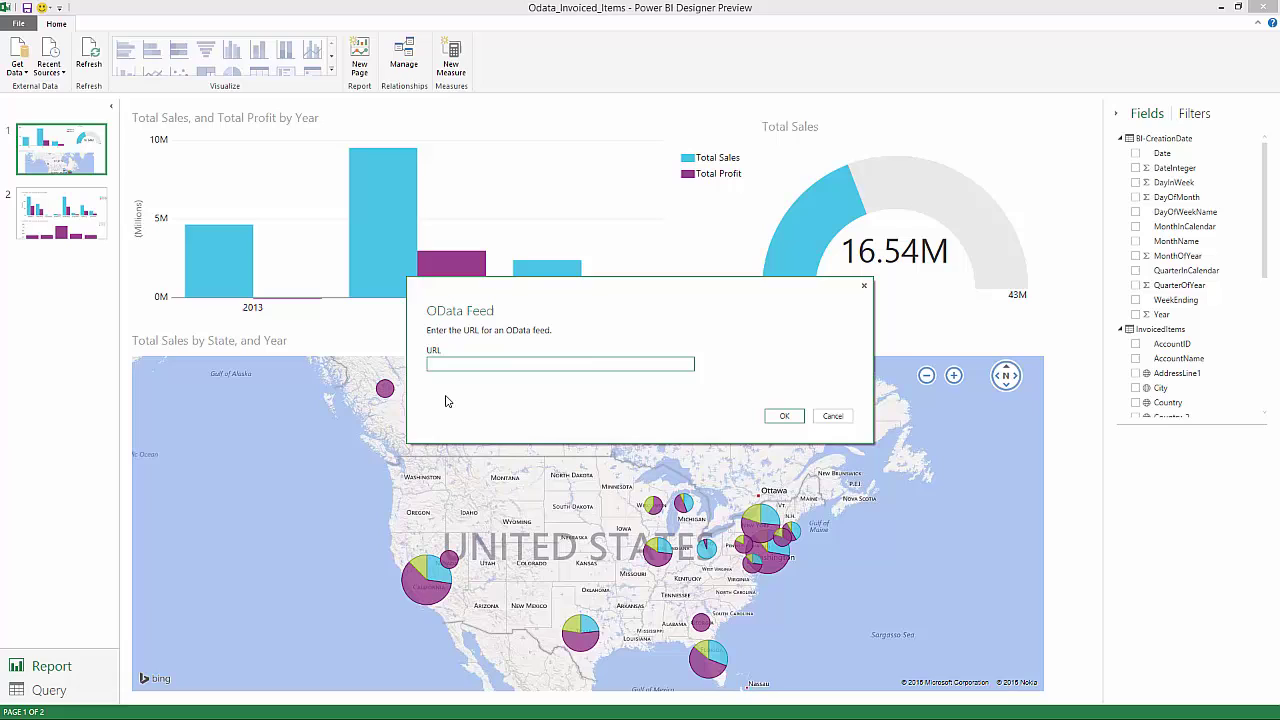
text(http://54.152.78.162/demo/odata/revisiontwo)
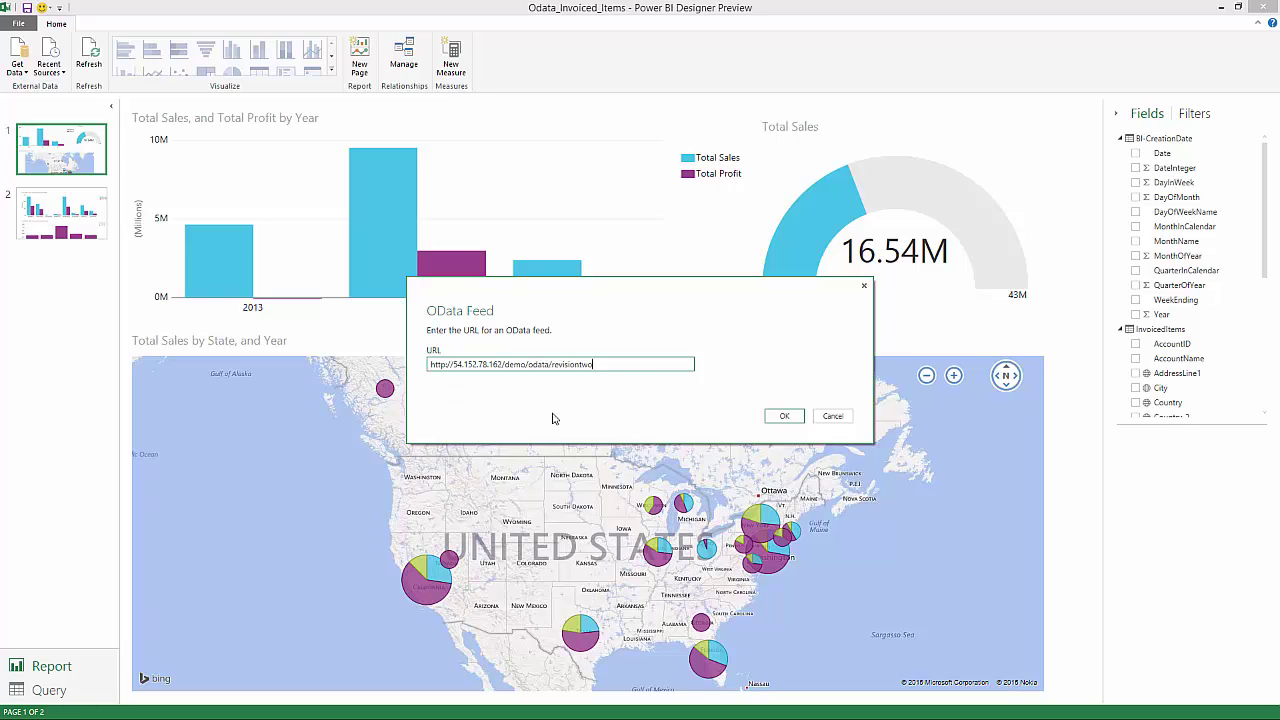
click(782, 417)
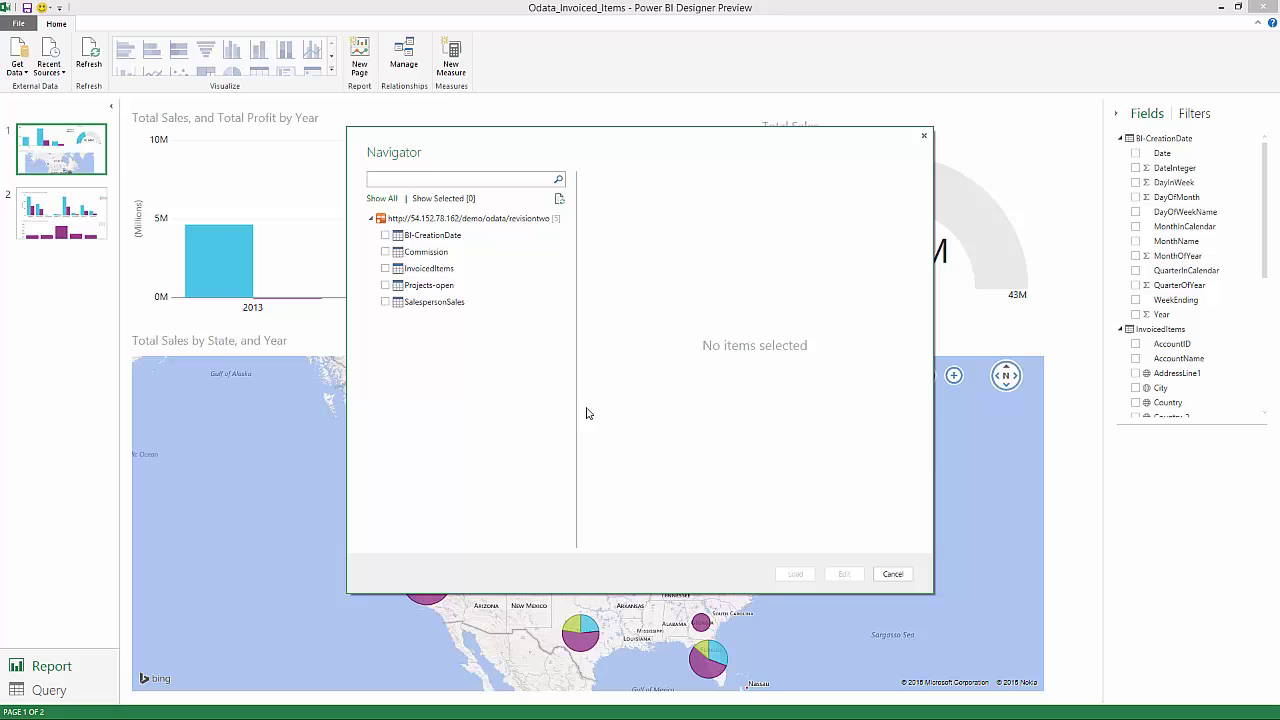
click(891, 574)
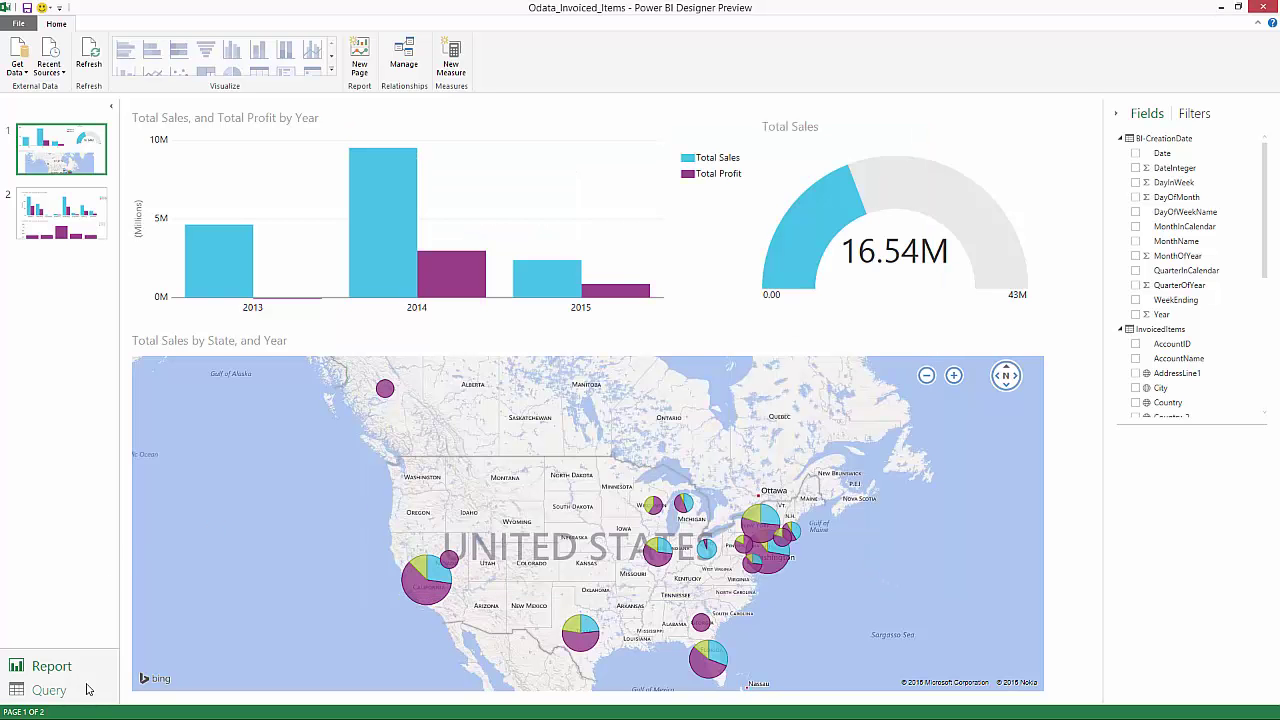
click(49, 690)
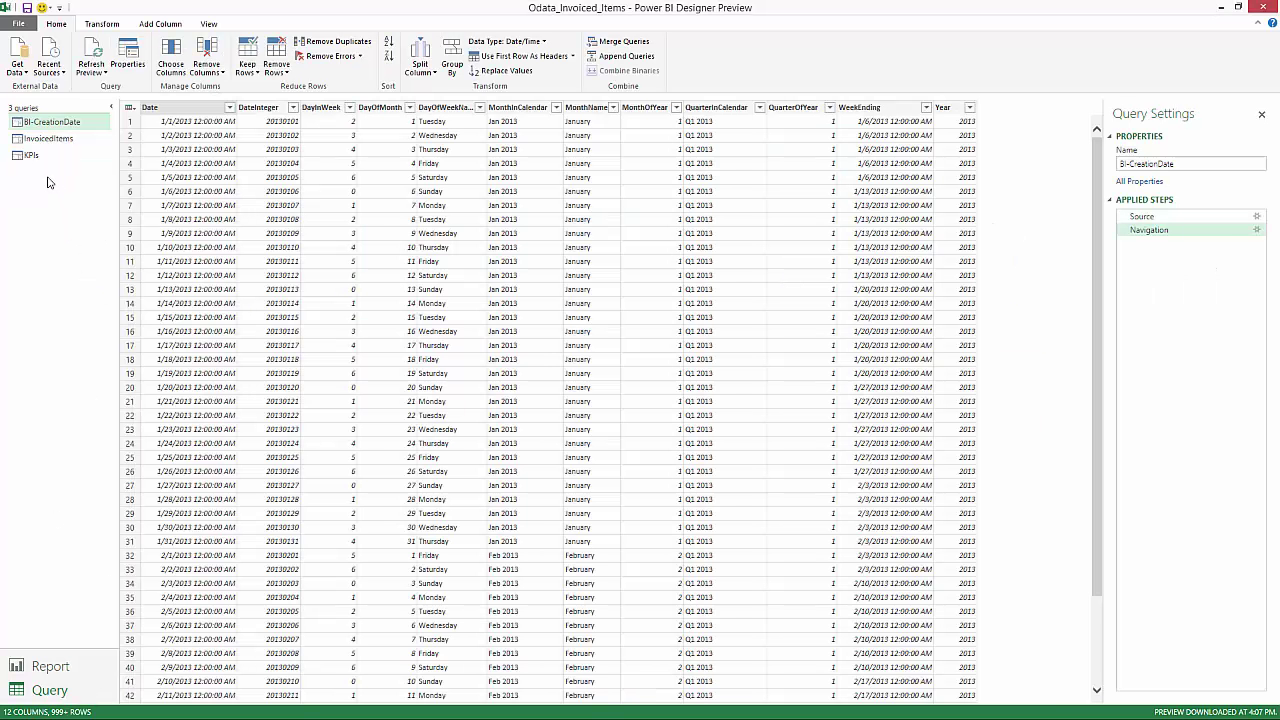
click(48, 138)
click(91, 72)
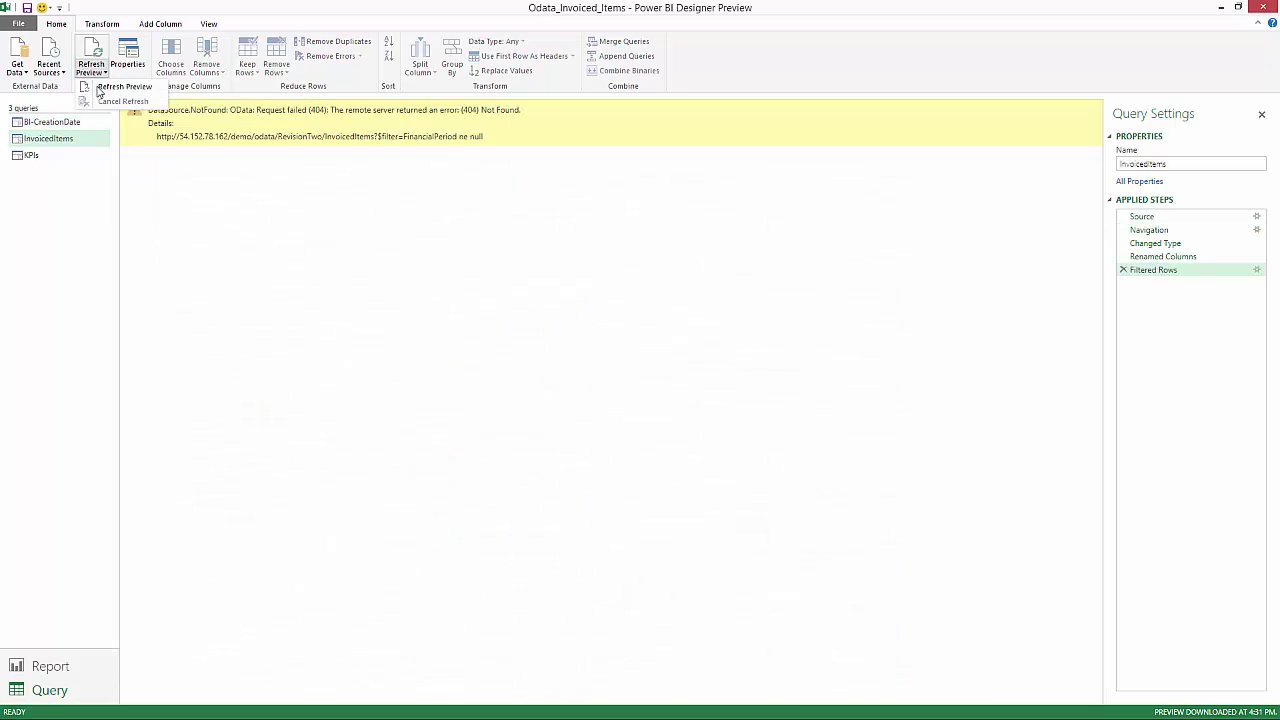
click(120, 86)
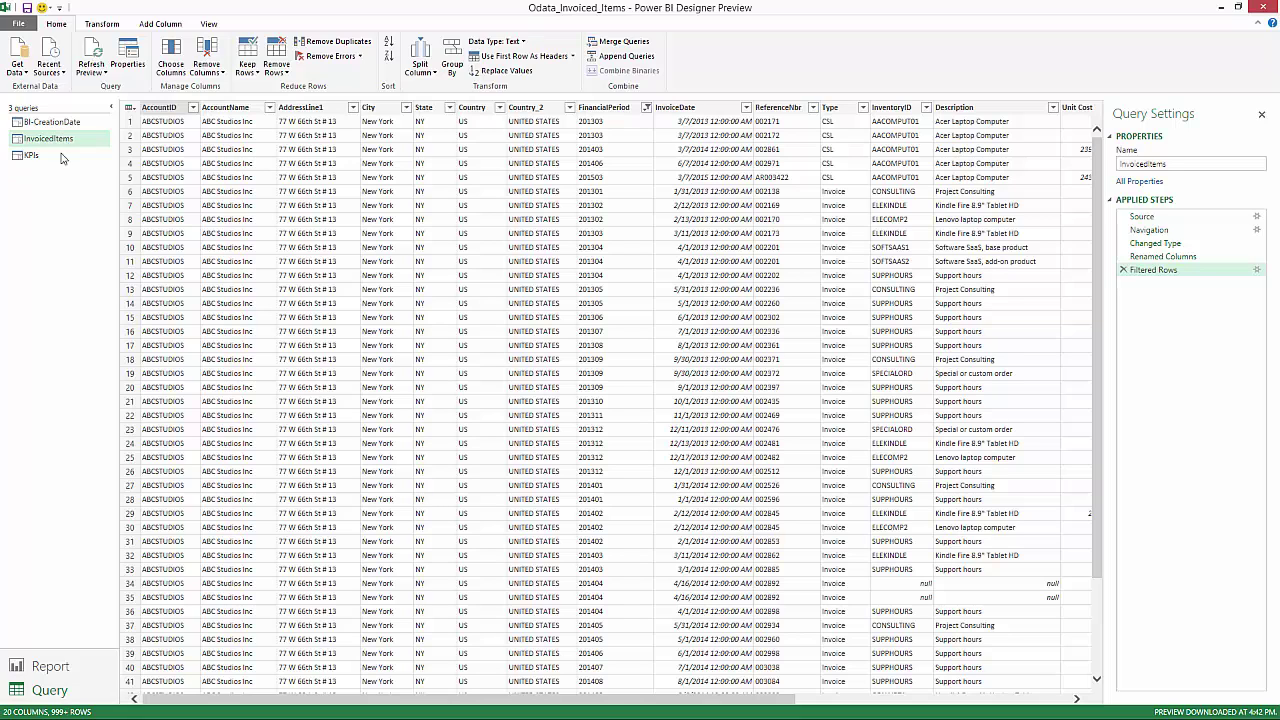
click(57, 664)
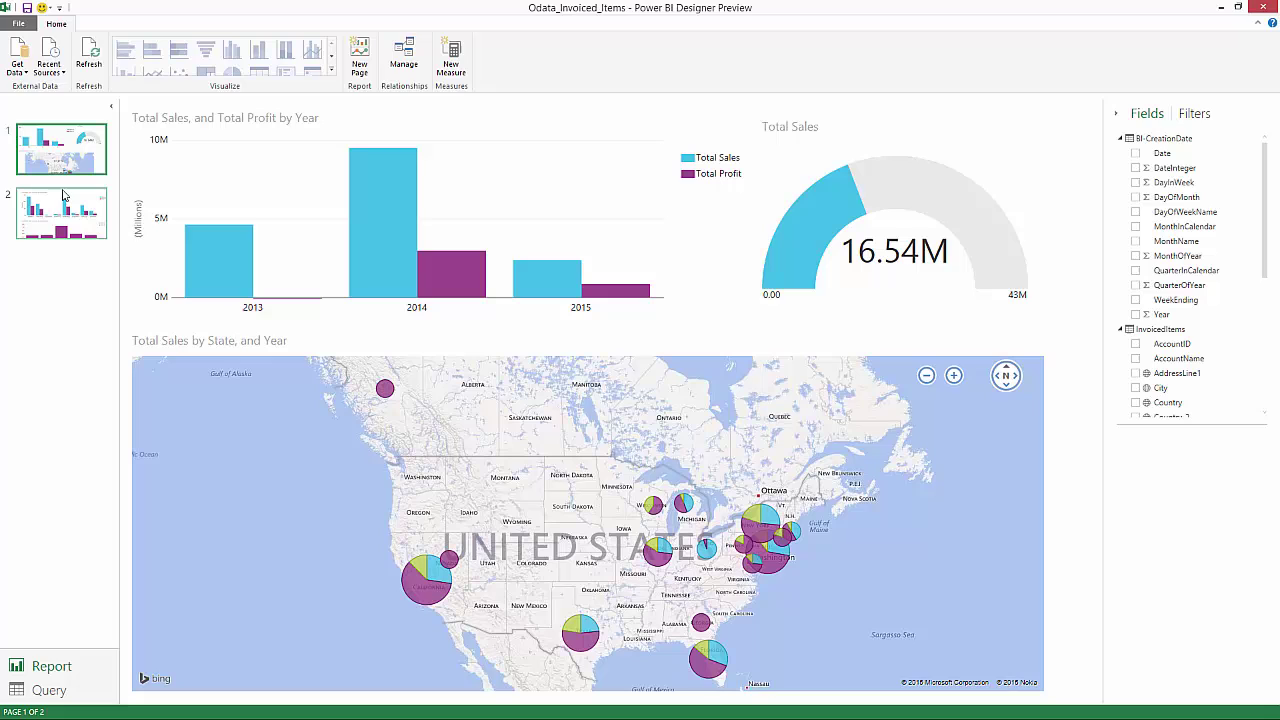
Add a third report page charting Total Sales by State as a map visual
click(70, 250)
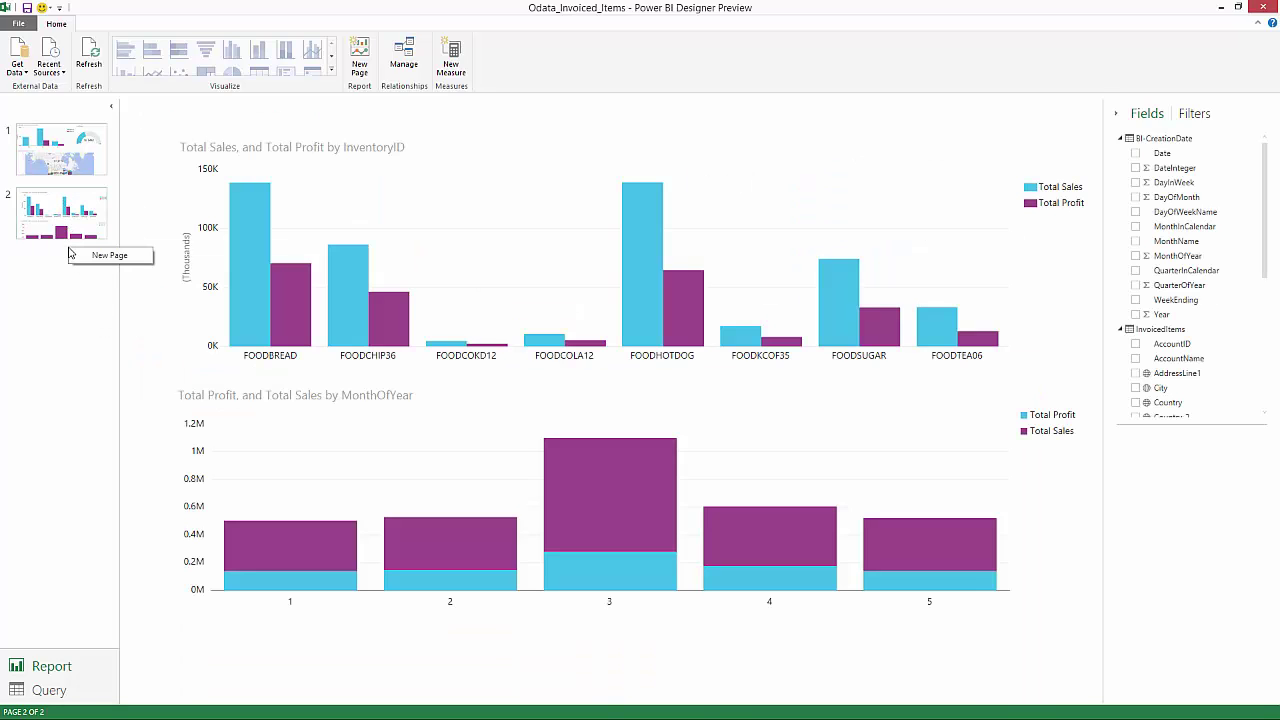
click(85, 258)
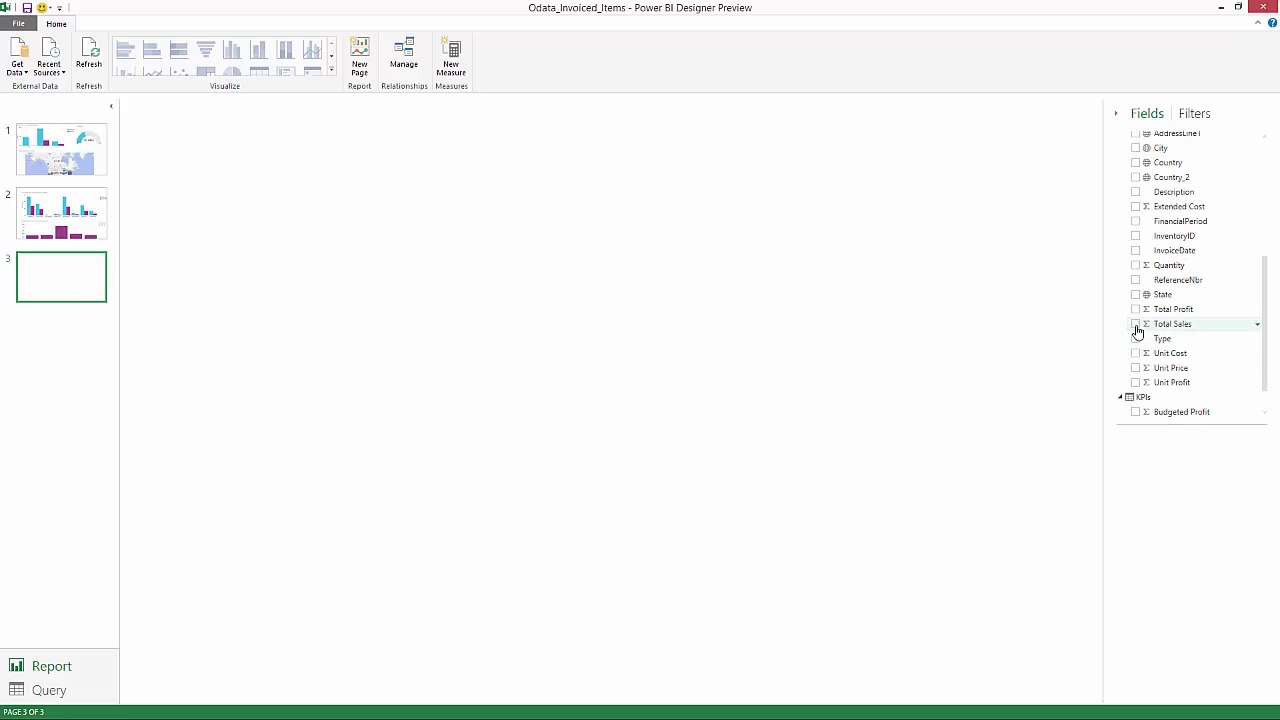
click(1135, 324)
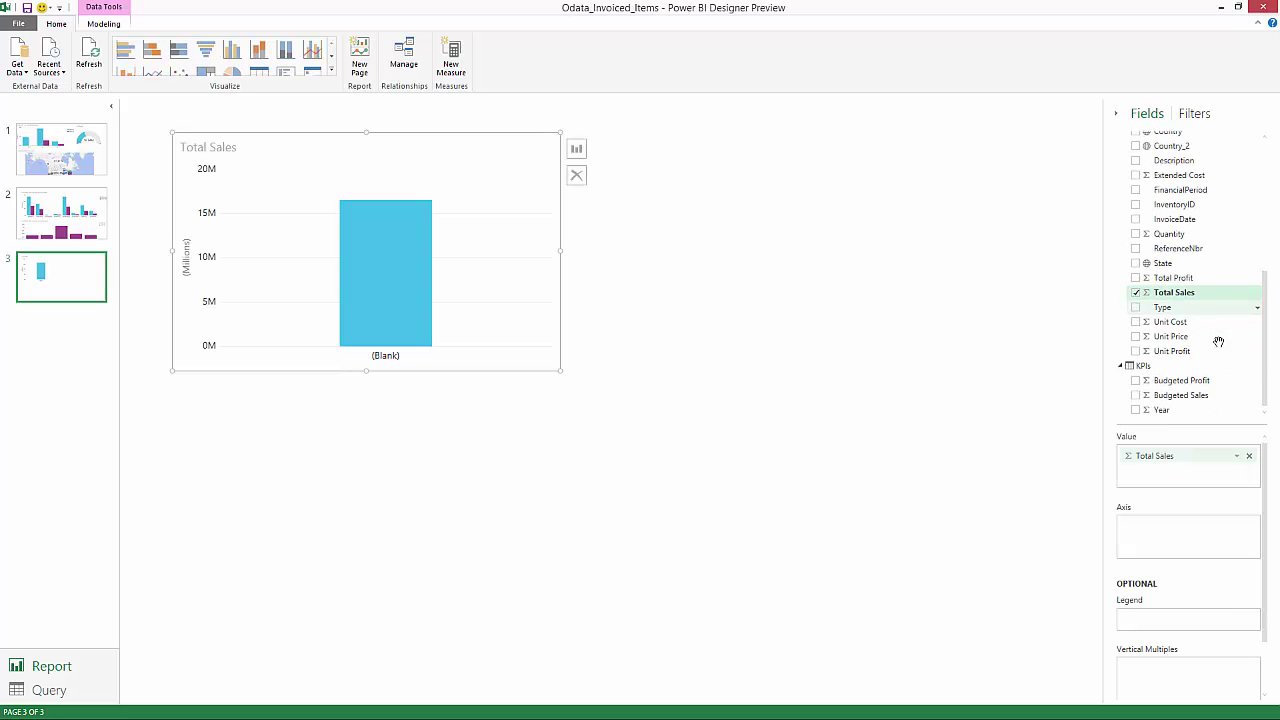
scroll(1228, 337, up, 1)
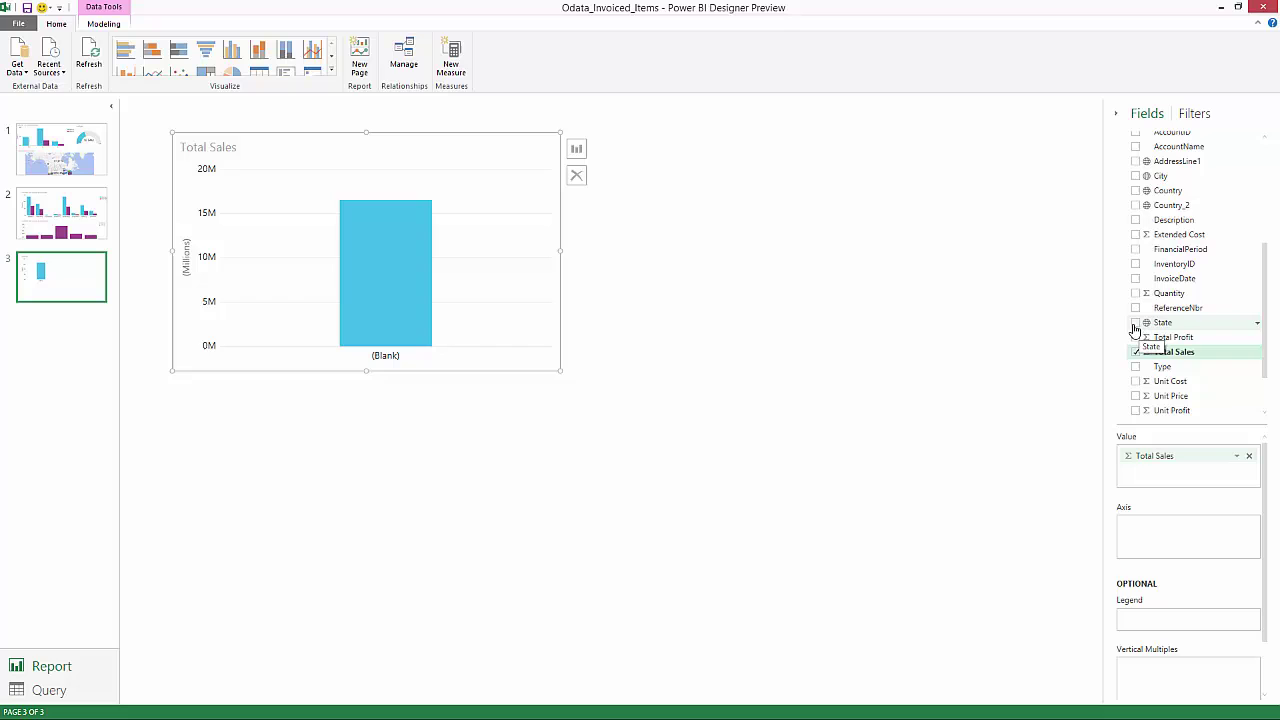
click(1135, 323)
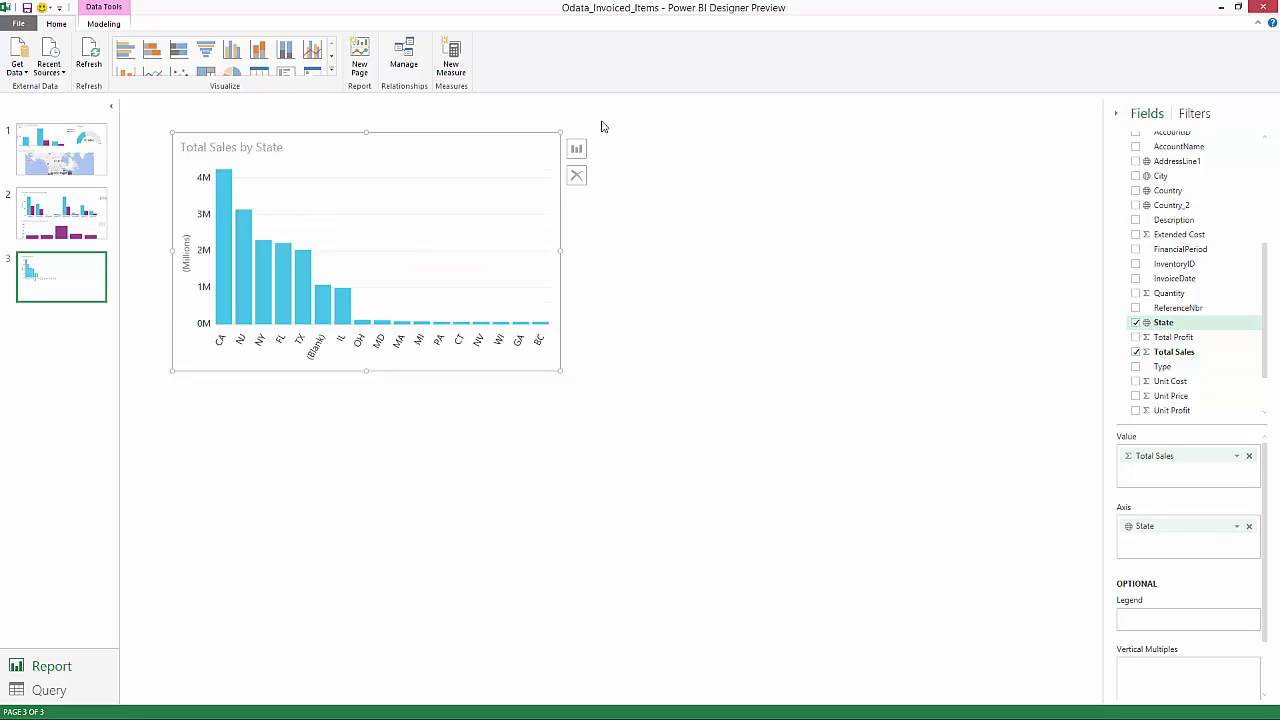
click(332, 72)
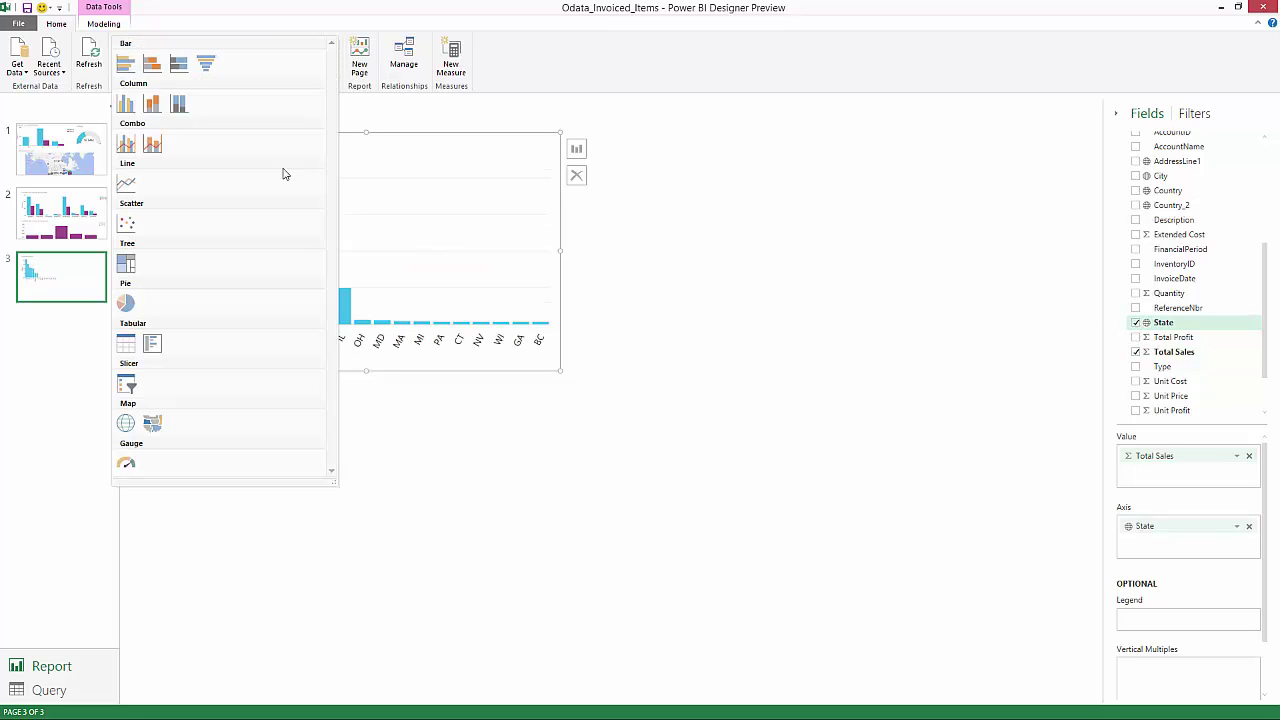
click(156, 425)
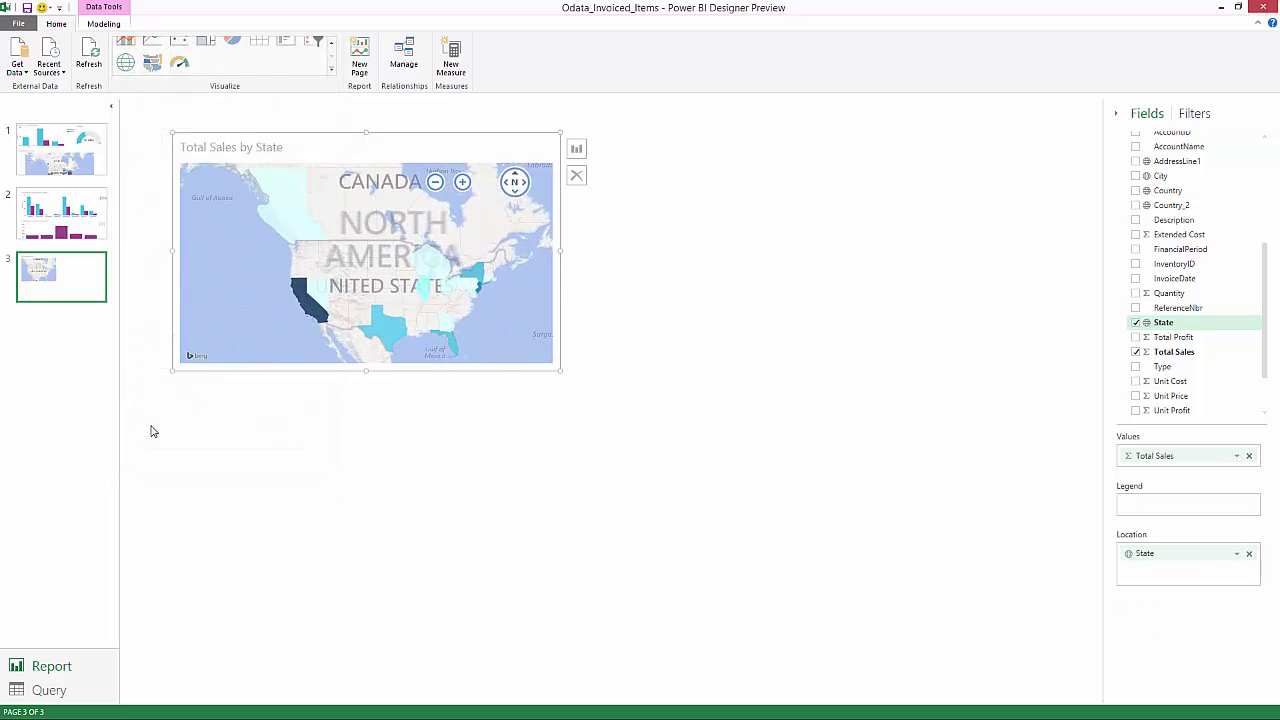
Save the Odata_Invoiced_Items report with its new map page from the File menu
click(6, 24)
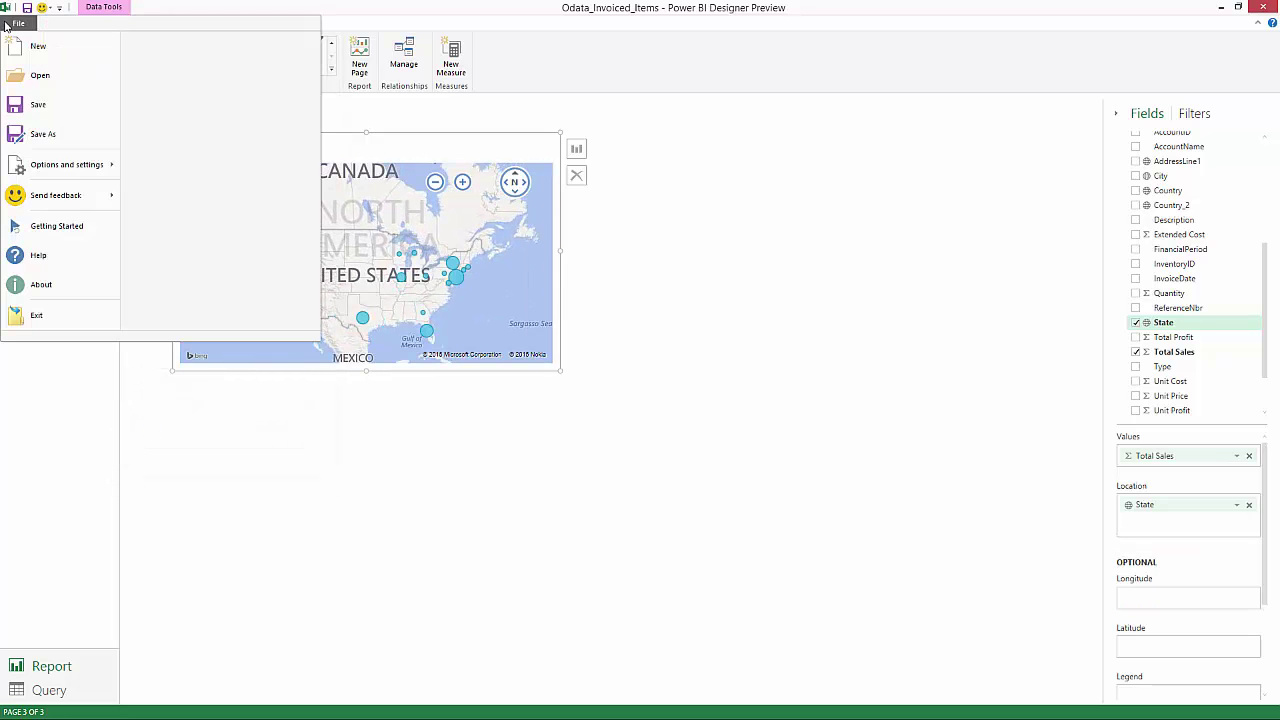
click(27, 110)
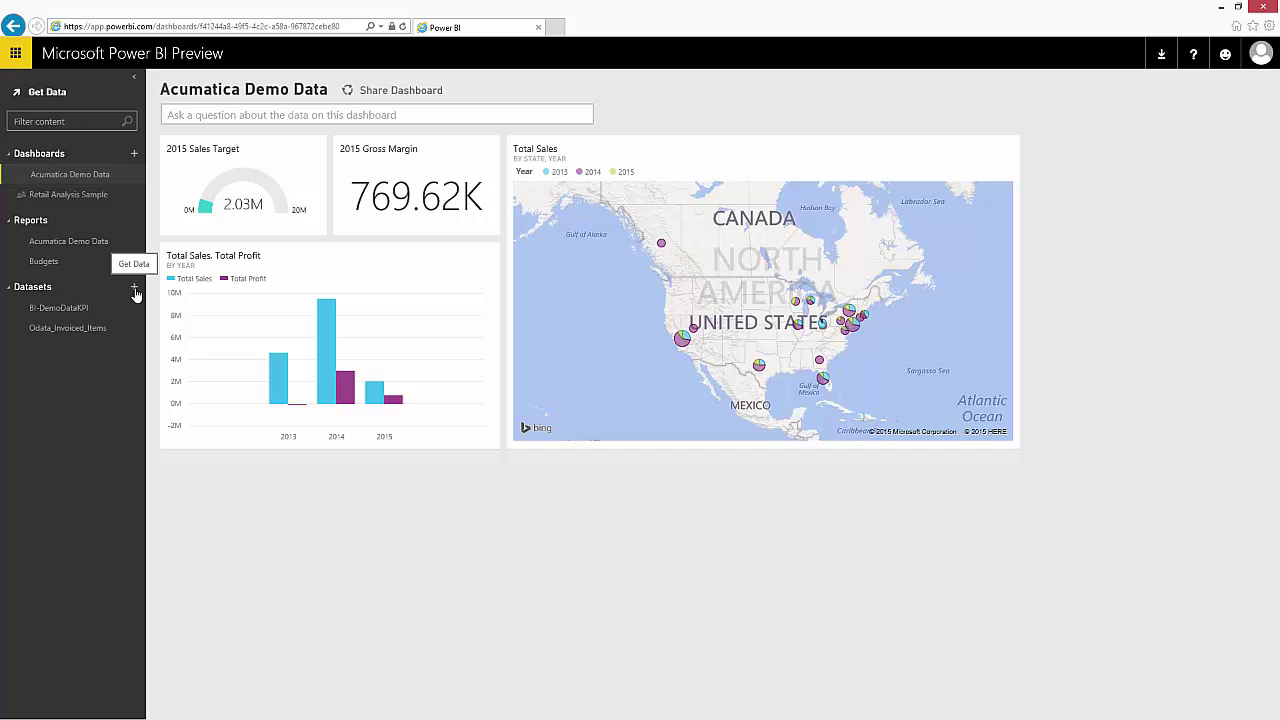
Upload Odata_Invoiced_Items.pbix from the computer as a Power BI Designer File dataset
click(134, 289)
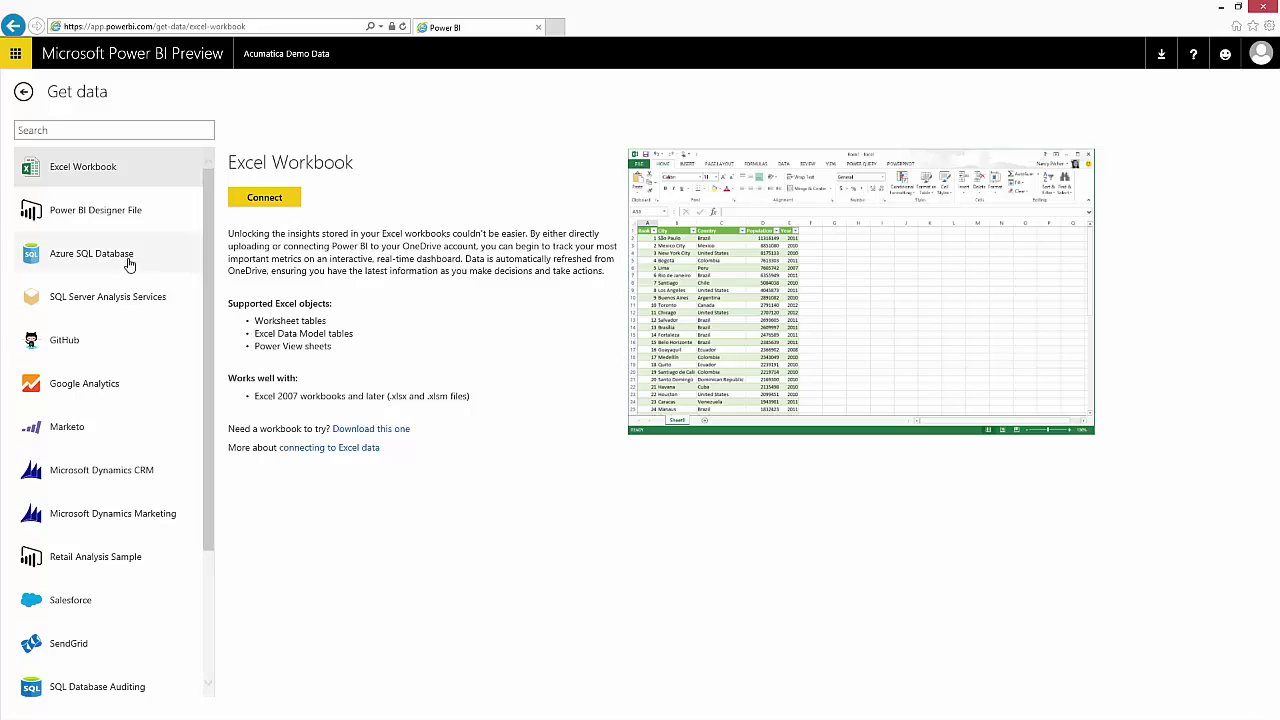
click(122, 216)
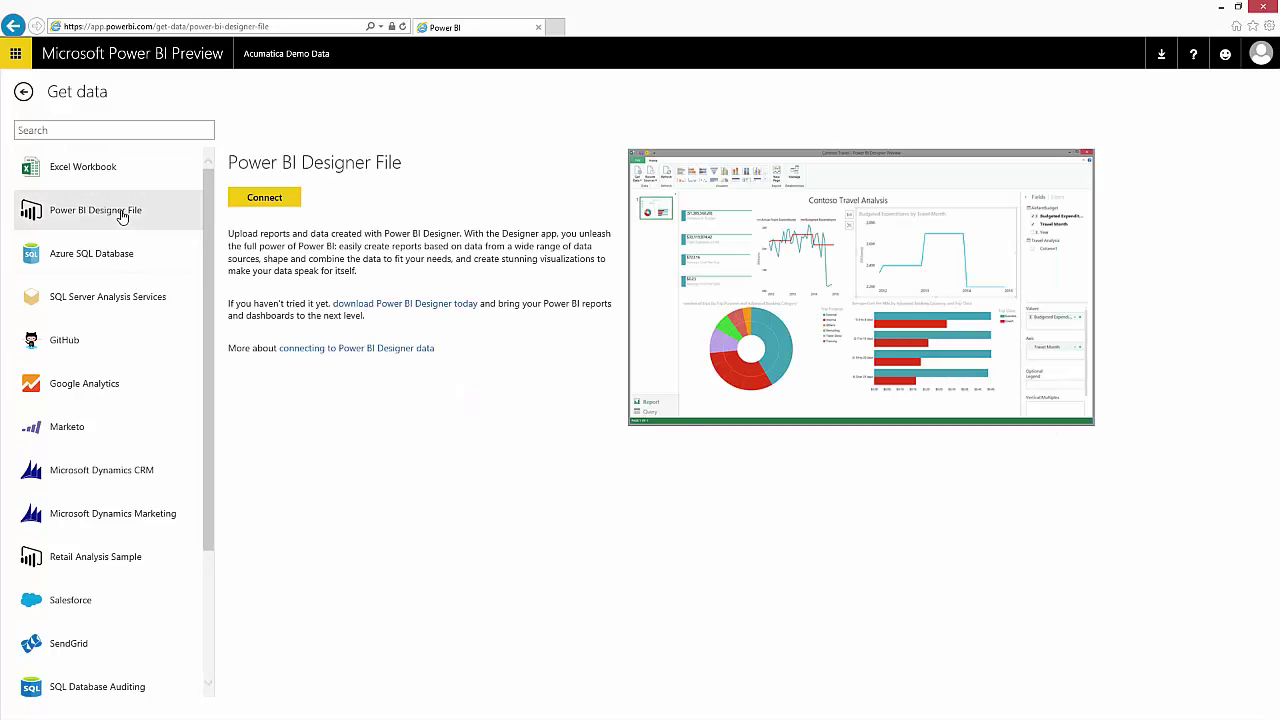
click(258, 199)
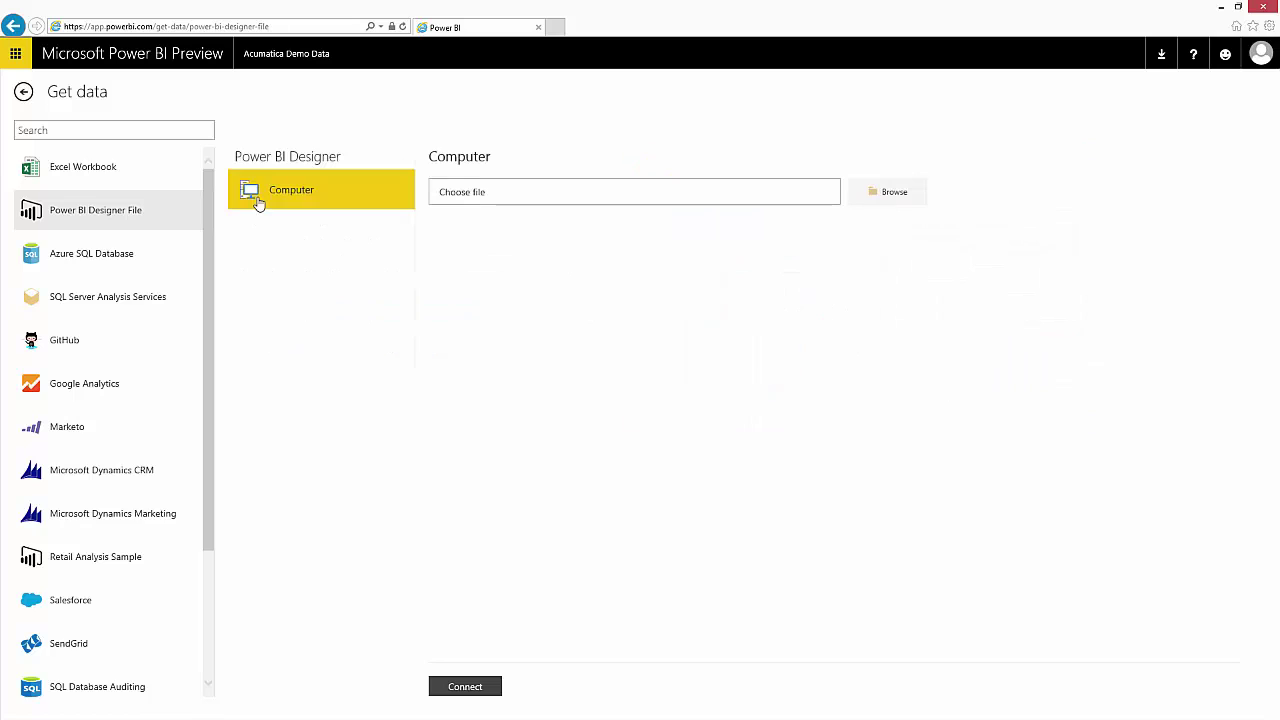
click(880, 191)
double_click(351, 130)
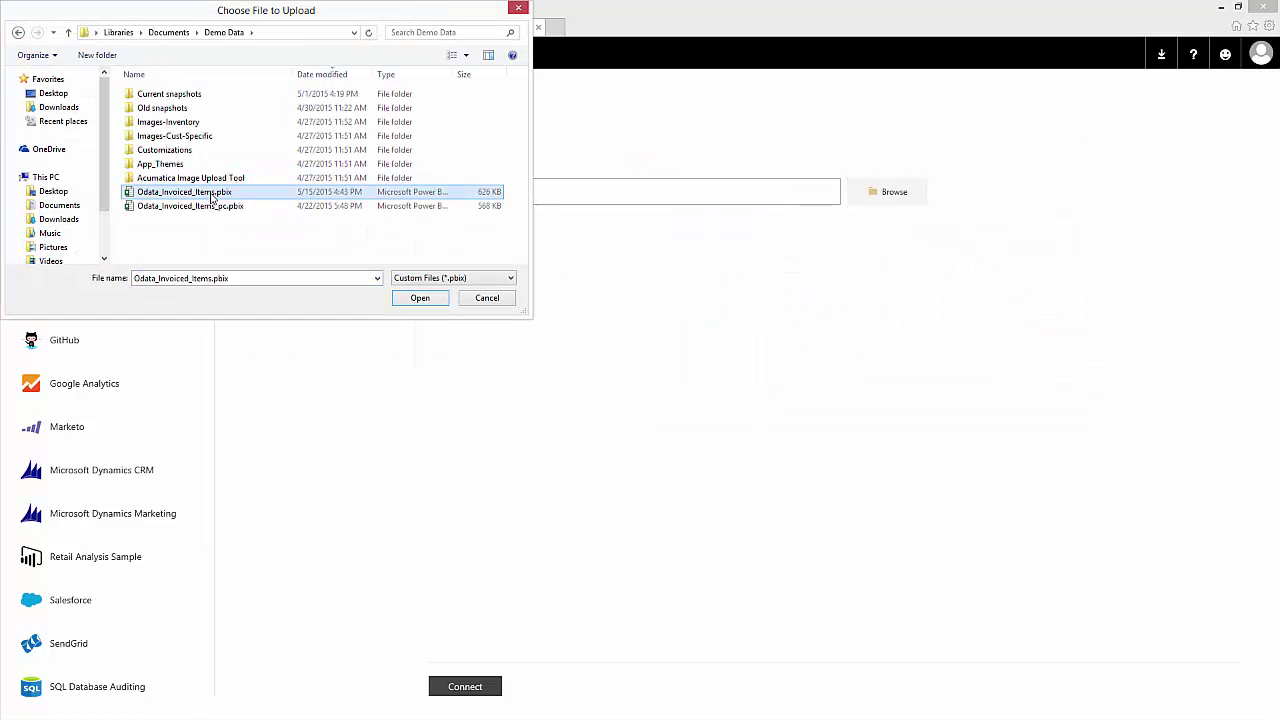
double_click(243, 264)
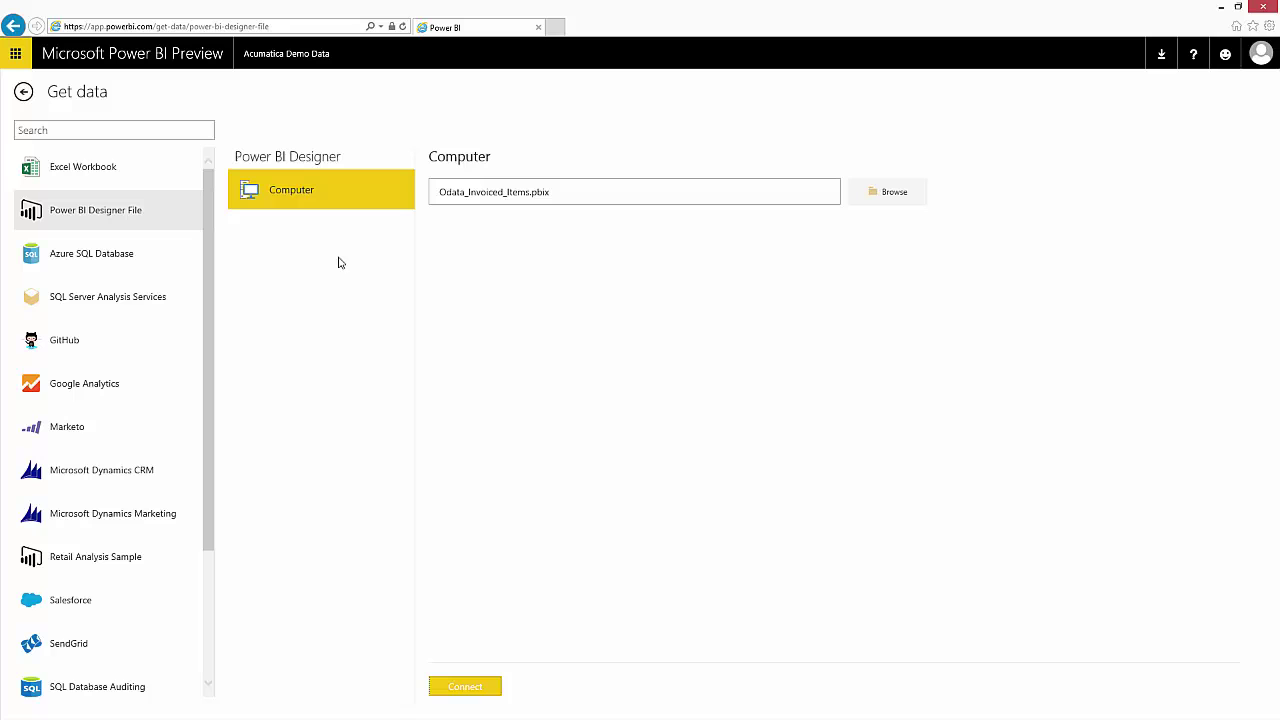
click(465, 686)
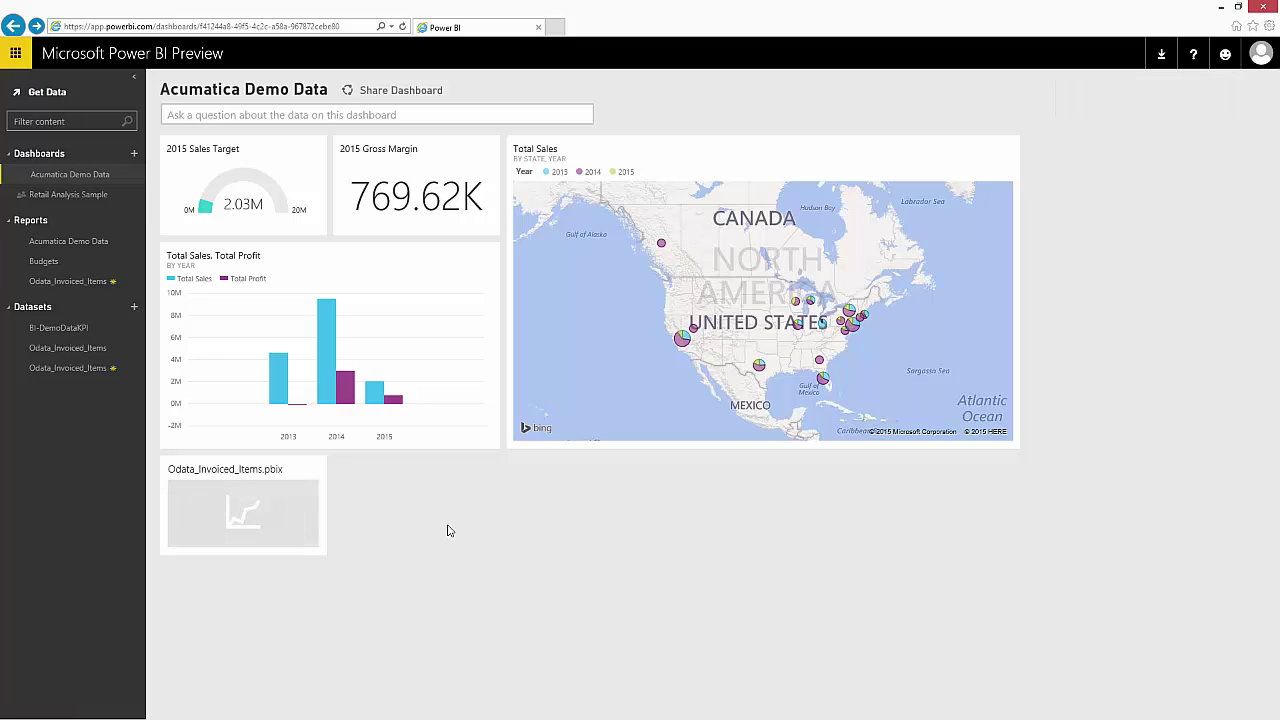
In the uploaded Odata_Invoiced_Items report, chart Total Sales by State as a map
click(470, 420)
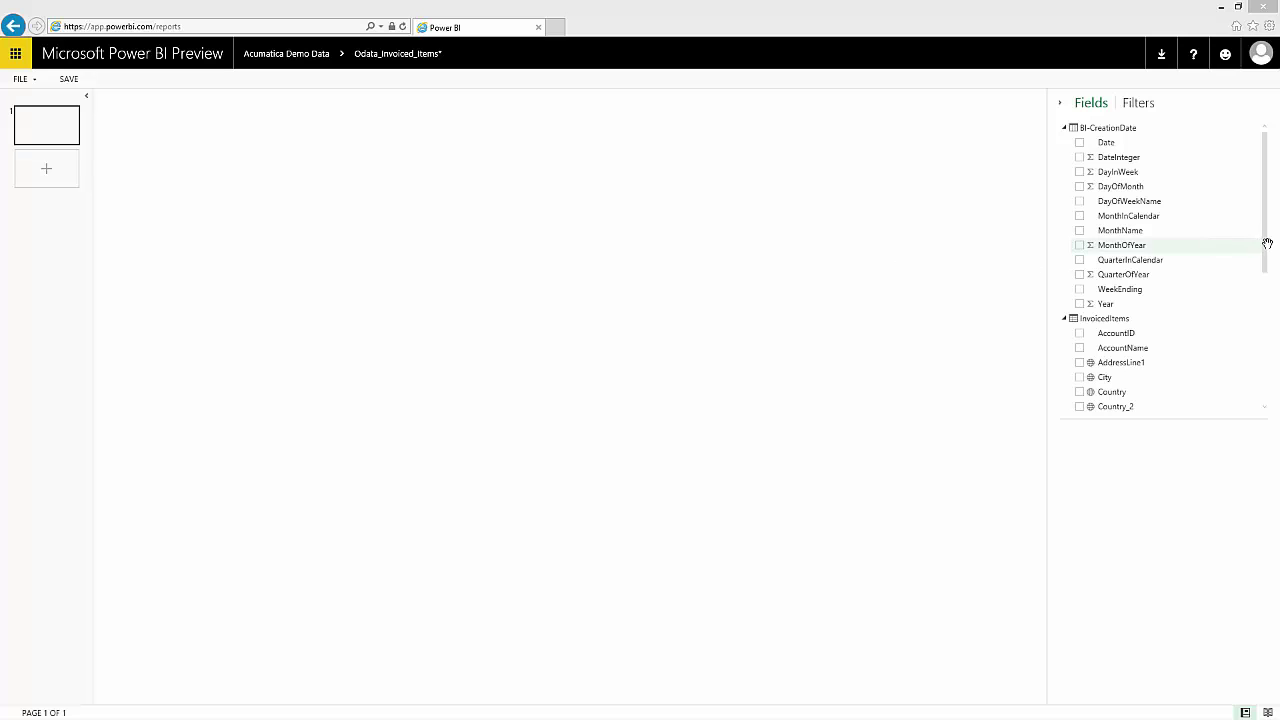
drag(1266, 245, 1265, 359)
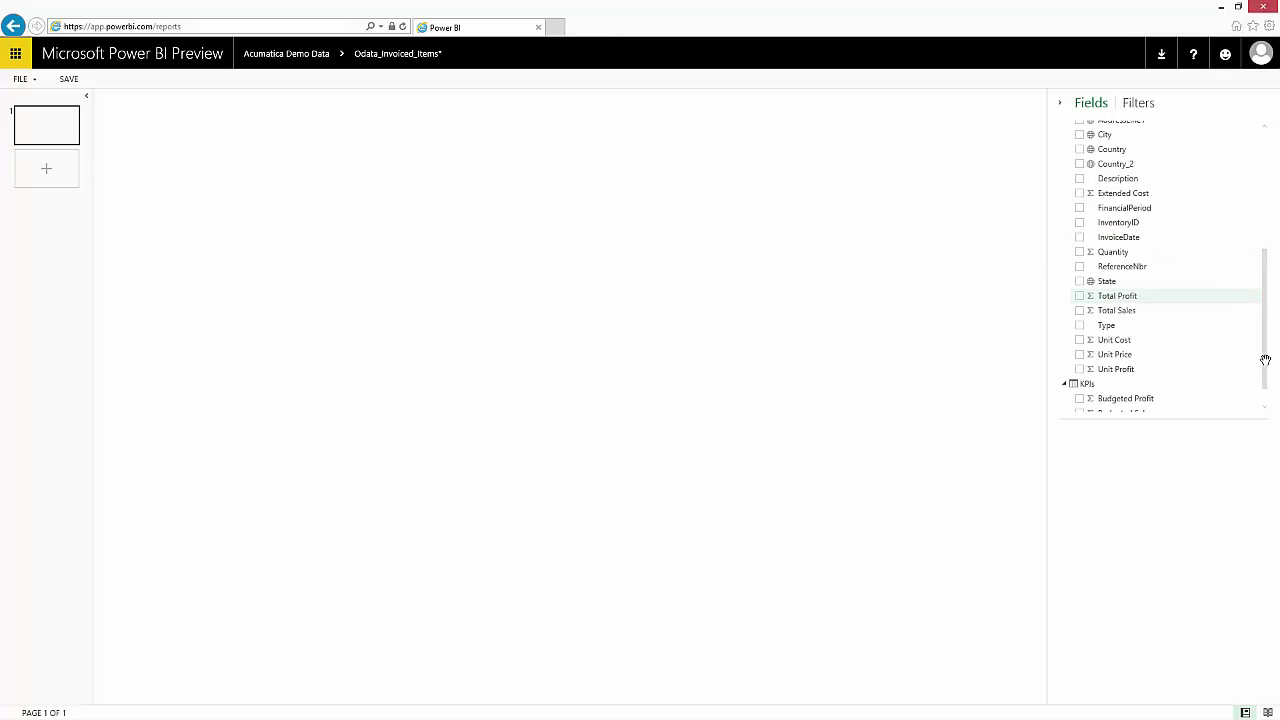
click(1079, 310)
click(1079, 281)
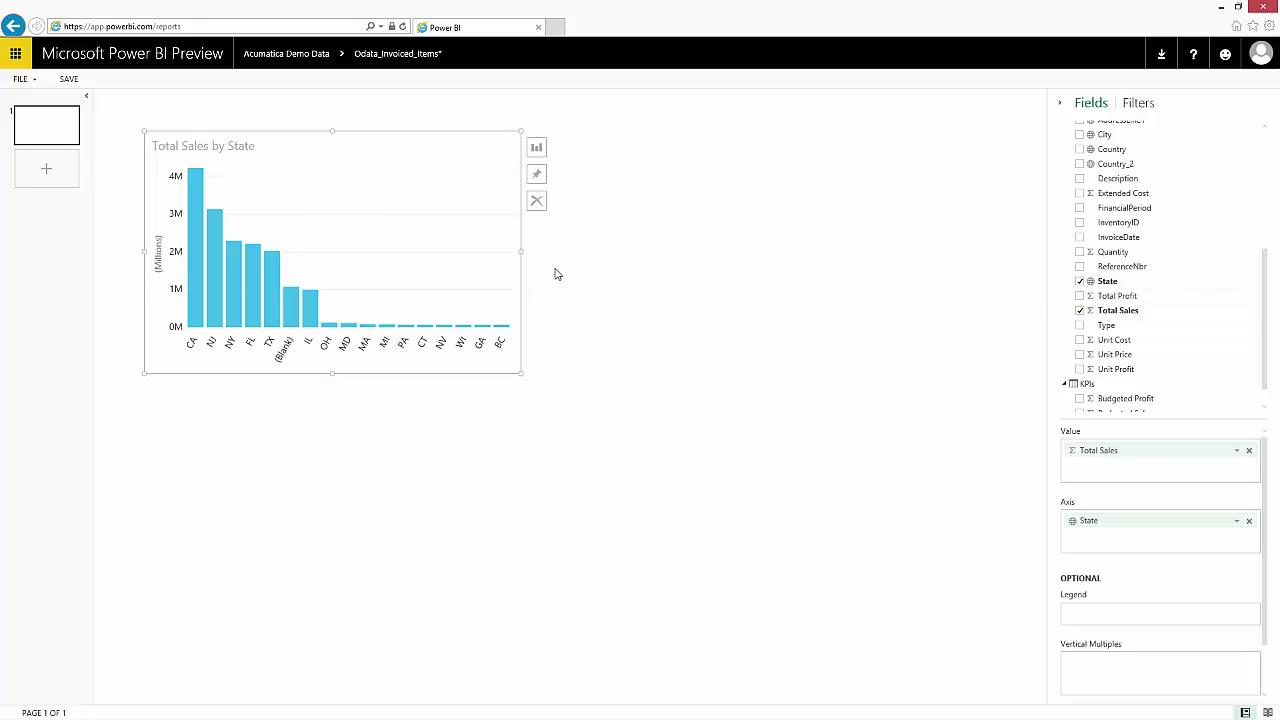
click(536, 147)
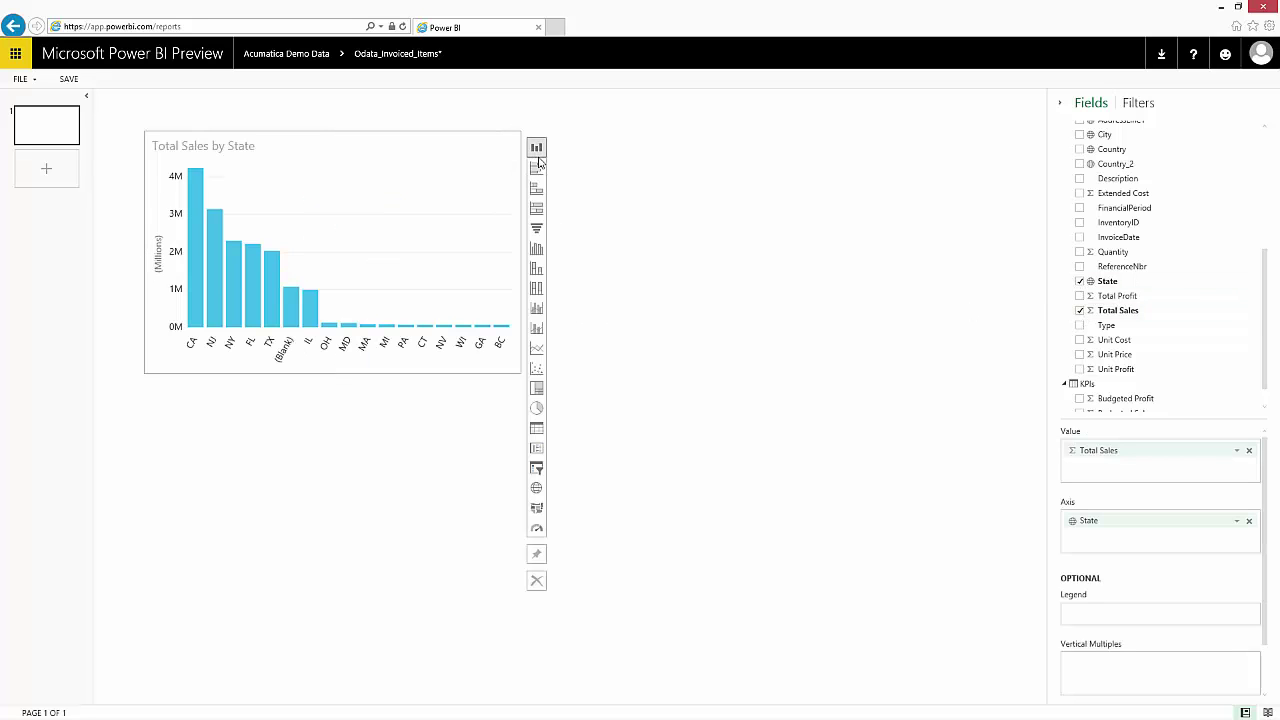
click(536, 488)
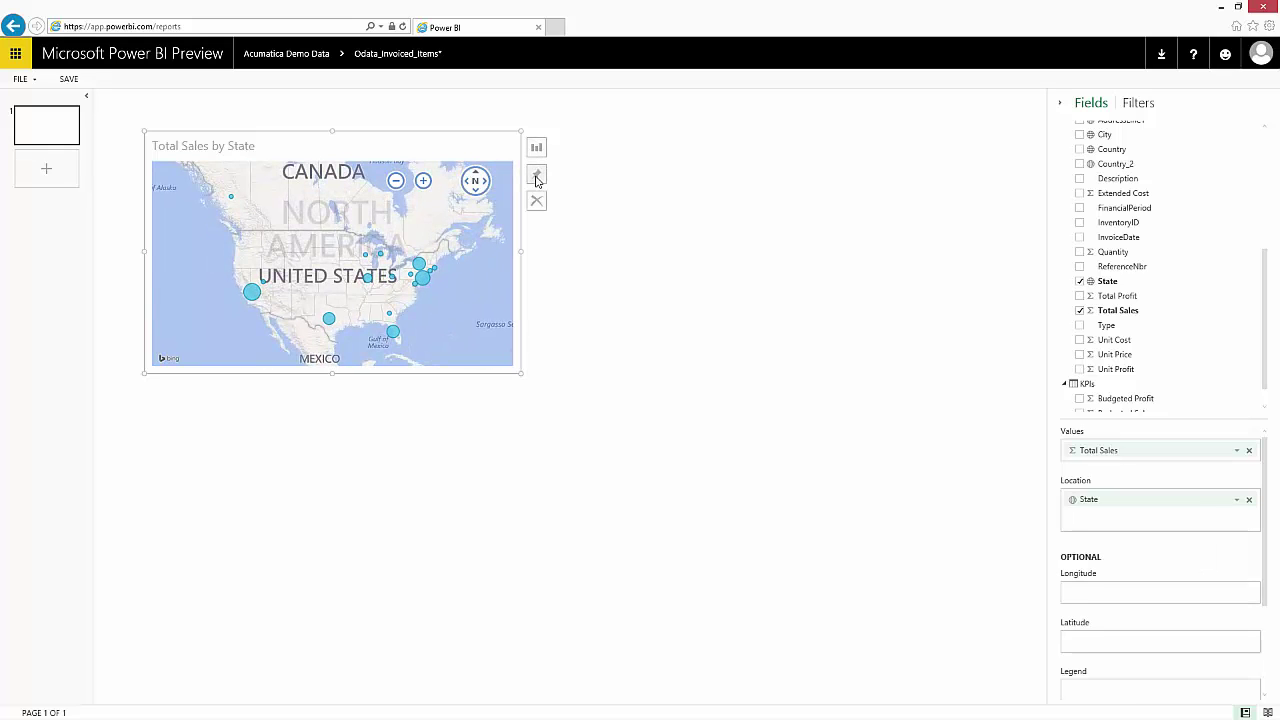
Pin the map to the dashboard, saving the report as 'Sales by State' first
click(536, 178)
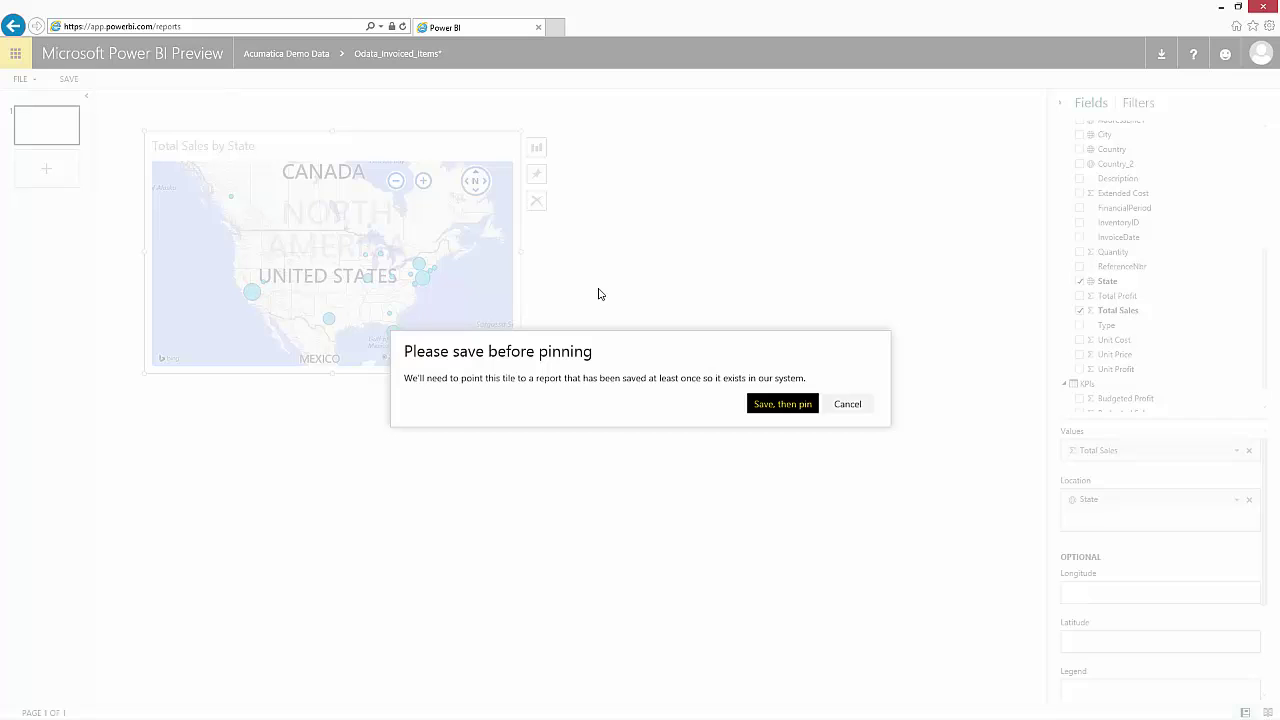
click(778, 405)
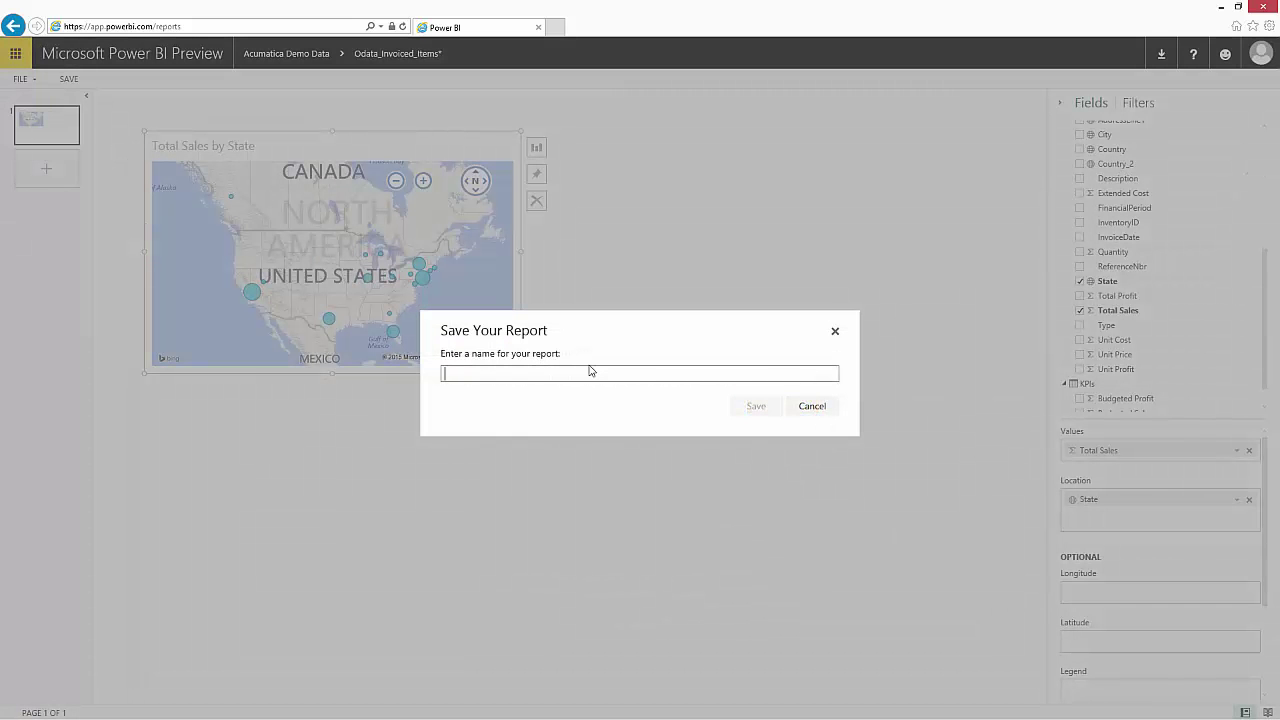
text(Sales by State)
click(746, 412)
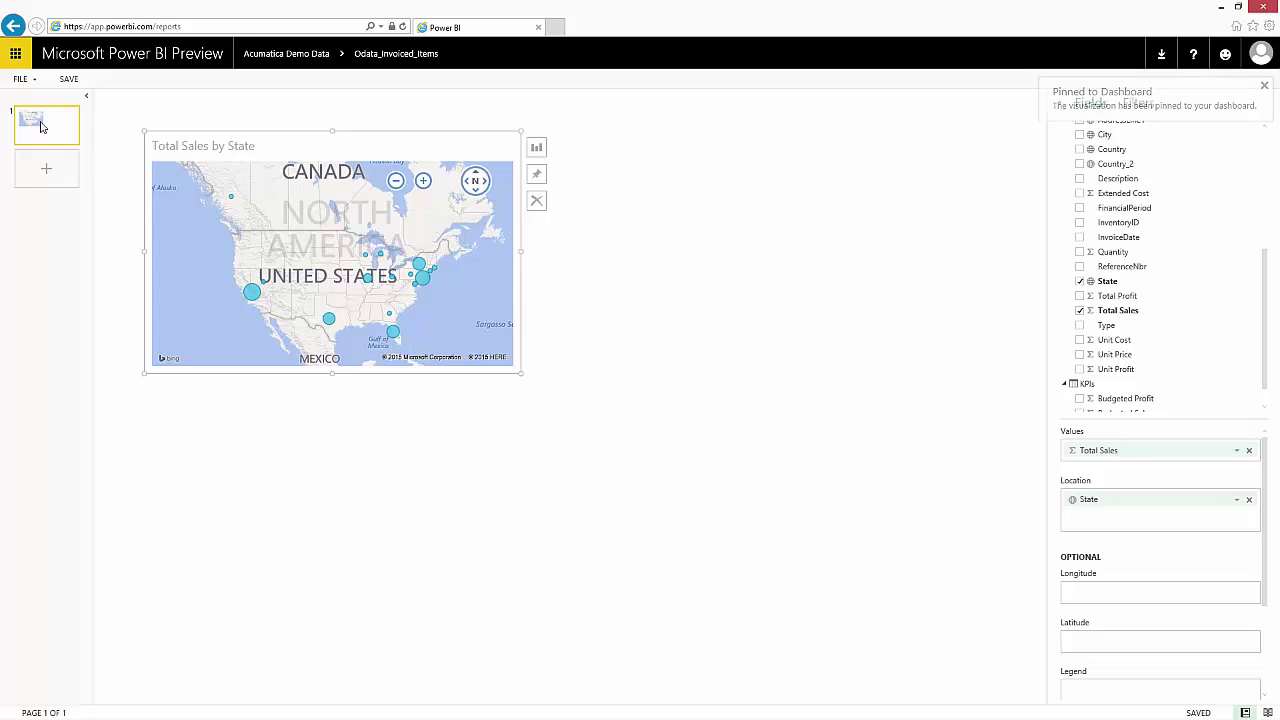
click(15, 54)
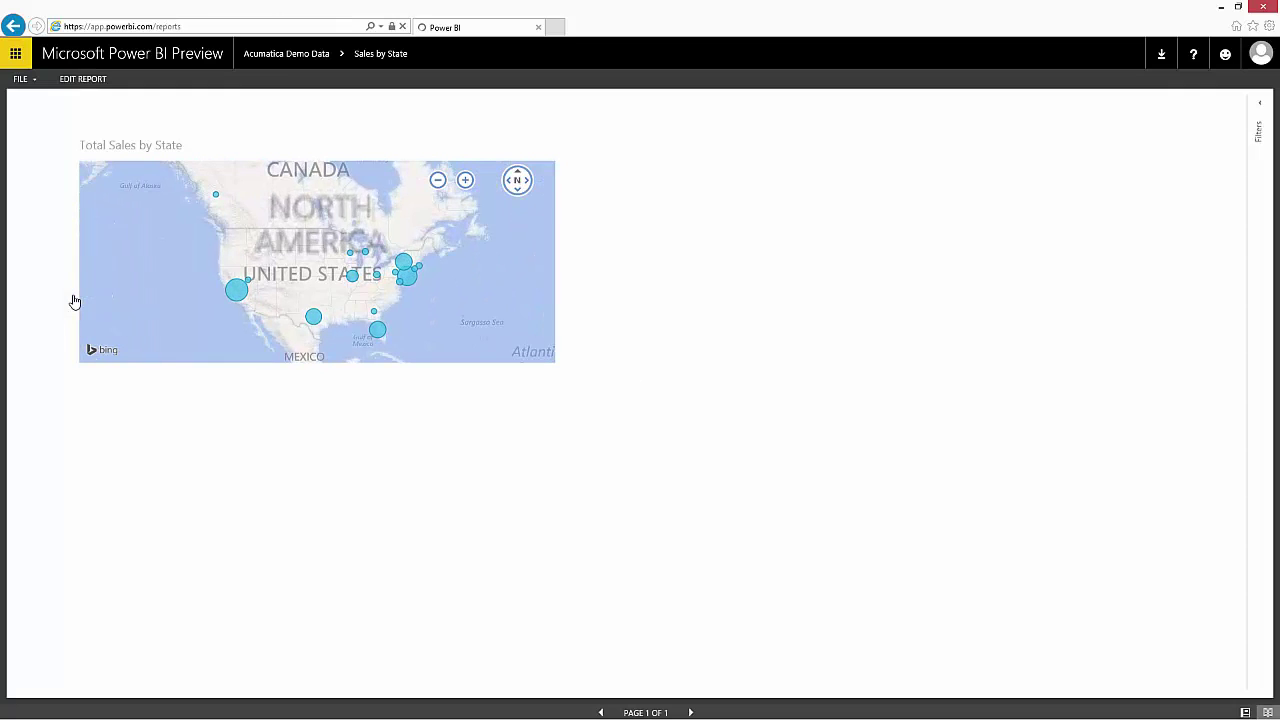
Go back to the Acumatica Demo Data dashboard and place the cursor in the Q&A box
click(15, 53)
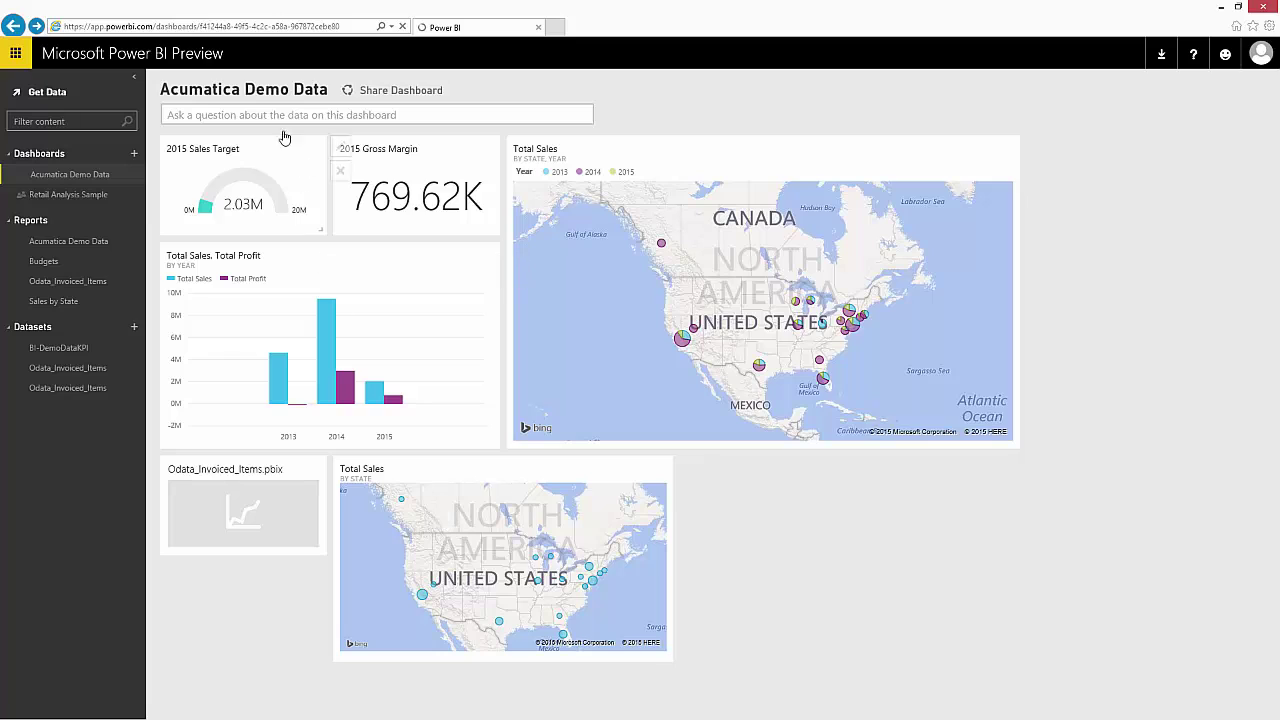
click(230, 114)
Ask Q&A '2015 sales target', then 'predicted sales', then 'forecasted sales', reviewing each answer
text(2015 sa)
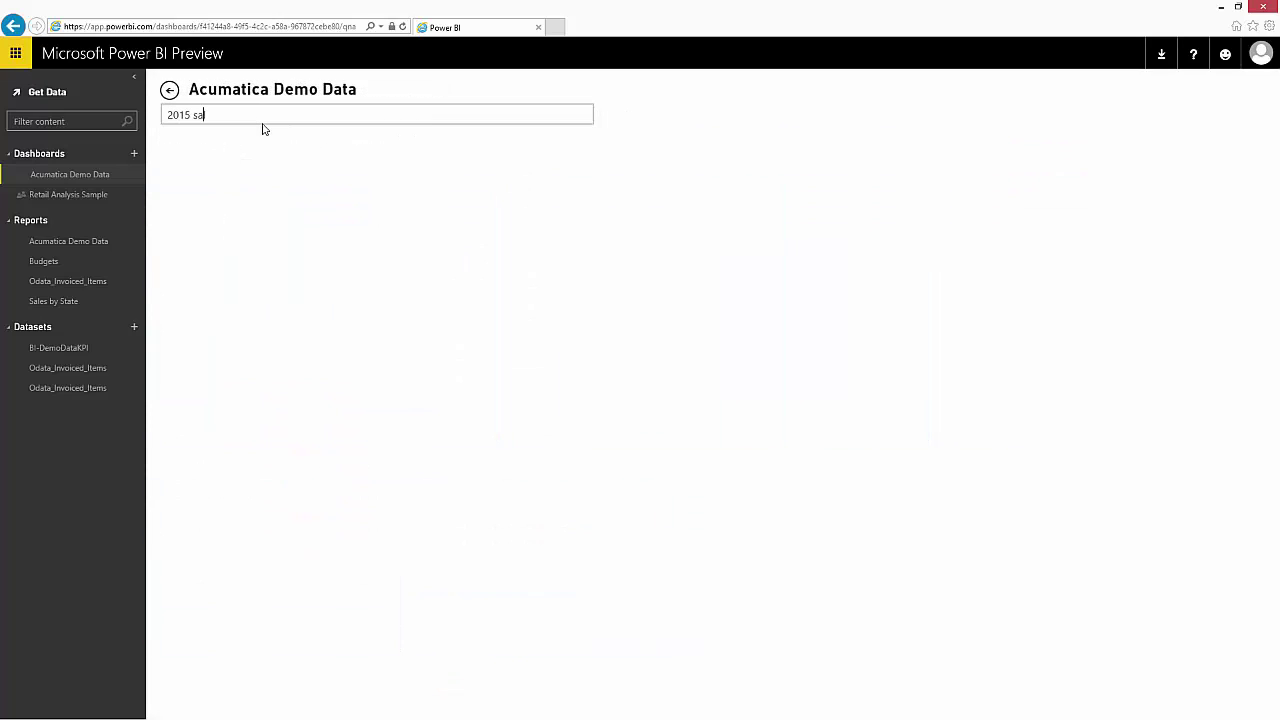
text(les target)
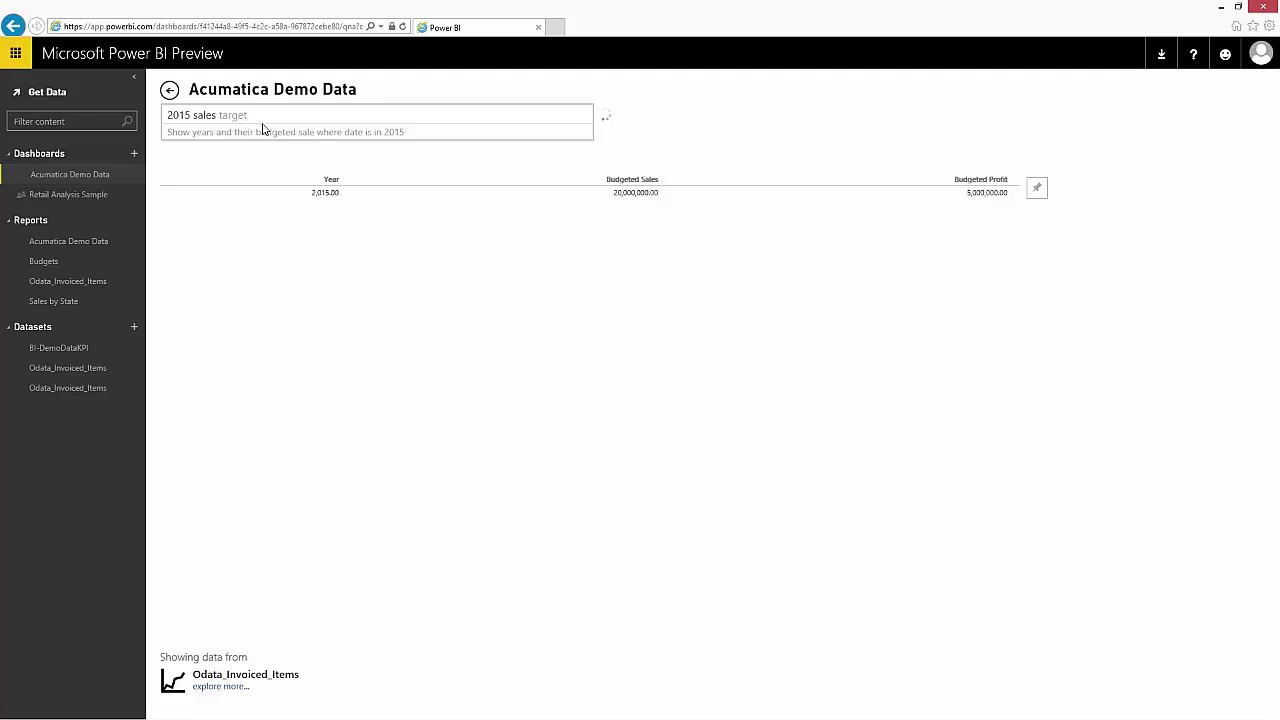
key(ctrl+a)
text(pred)
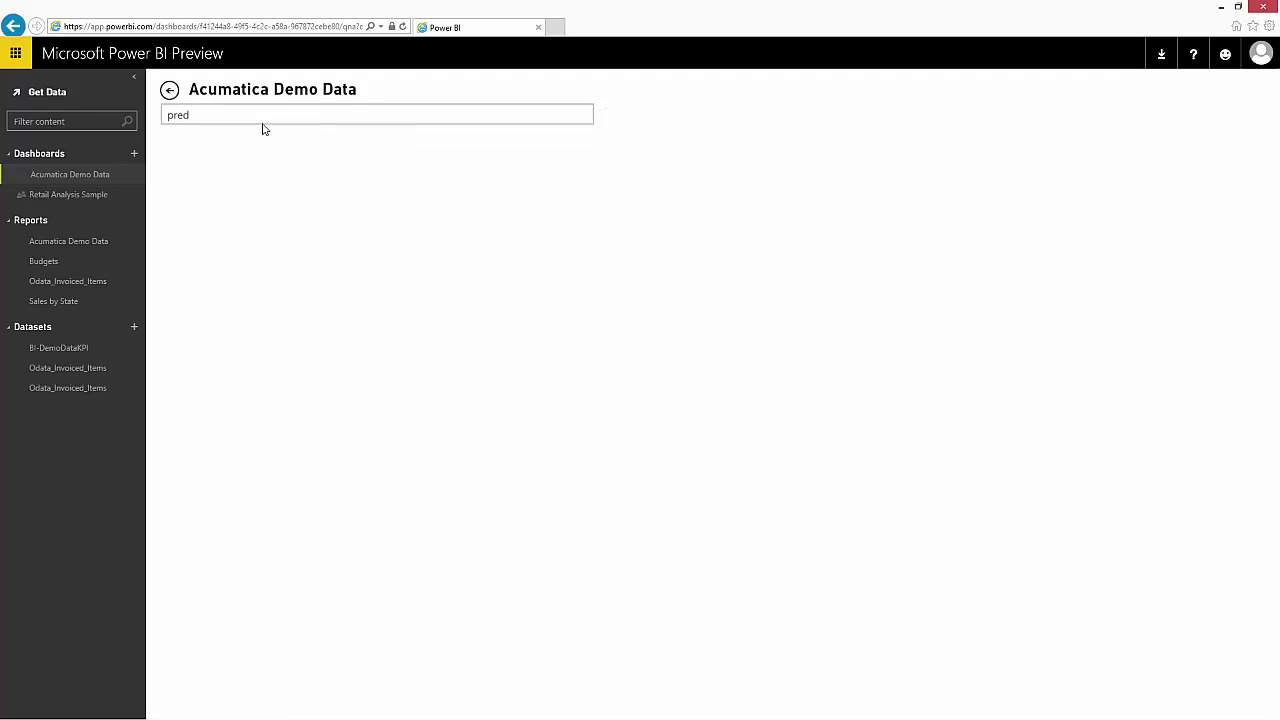
text(icted sales)
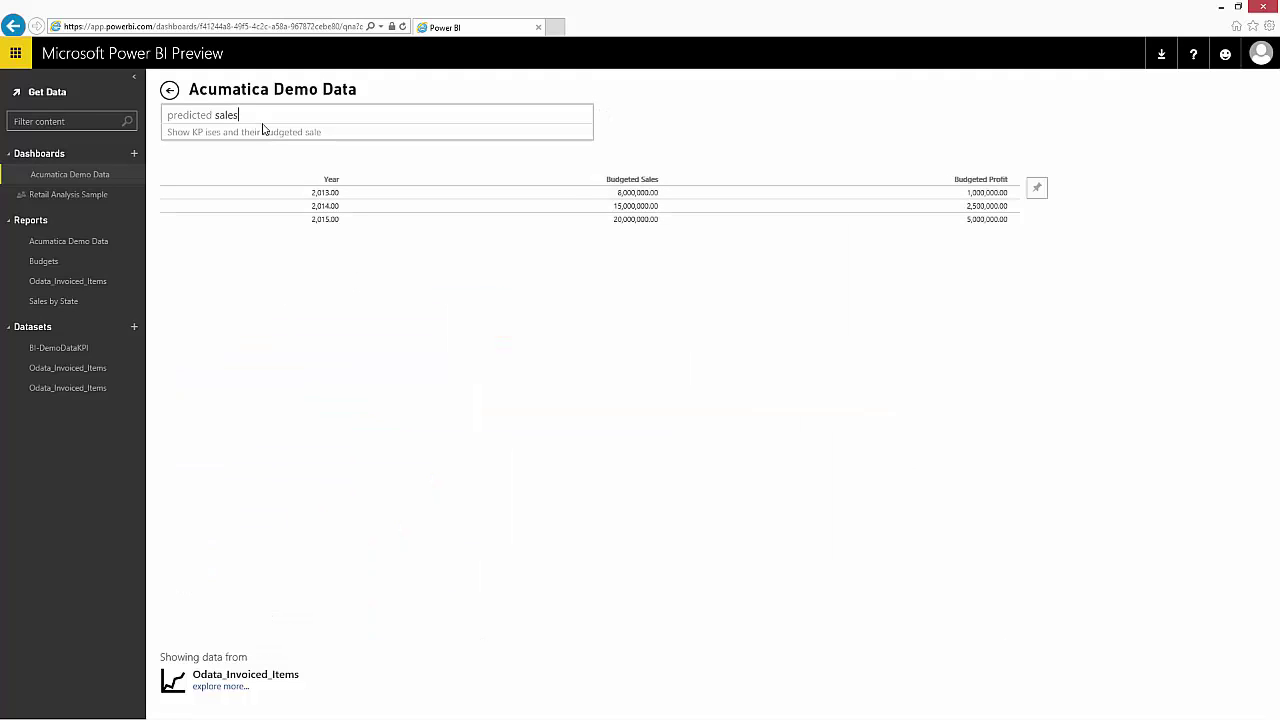
key(BackSpace)
key(BackSpace)
key(BackSpace)
key(BackSpace)
key(BackSpace)
key(BackSpace)
key(BackSpace)
key(BackSpace)
key(BackSpace)
key(BackSpace)
key(BackSpace)
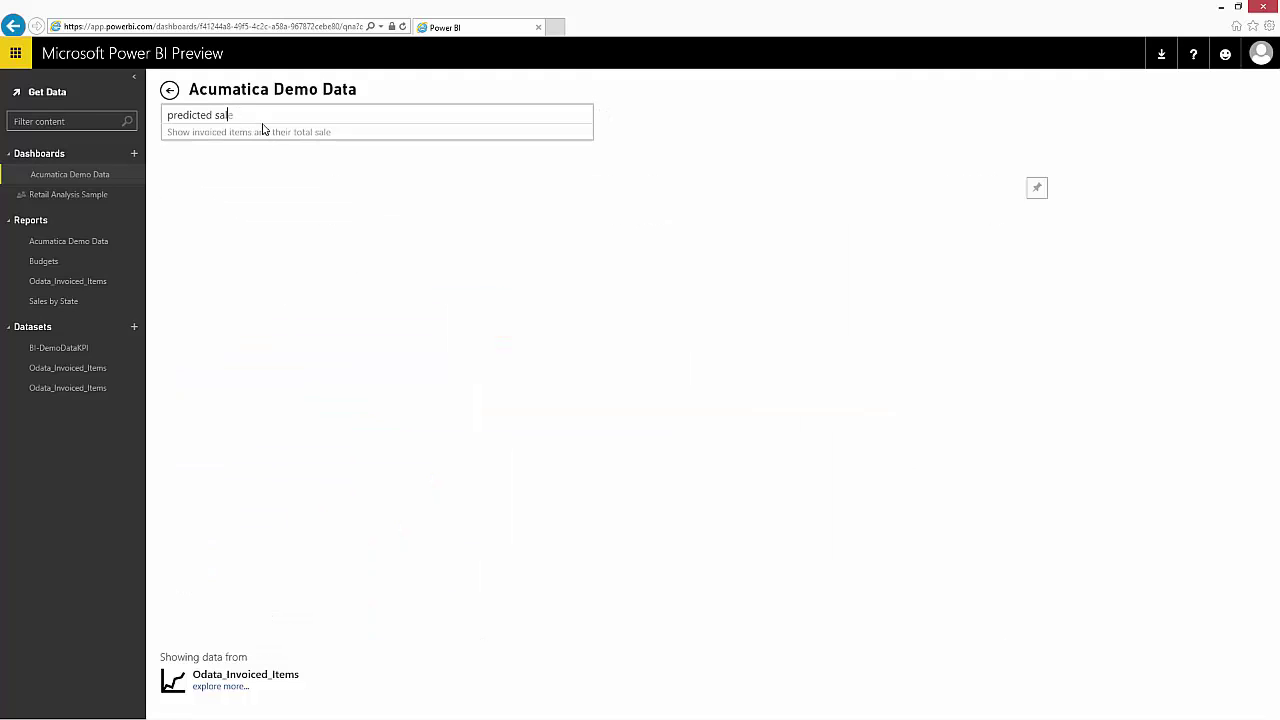
key(BackSpace)
key(BackSpace)
key(BackSpace)
key(BackSpace)
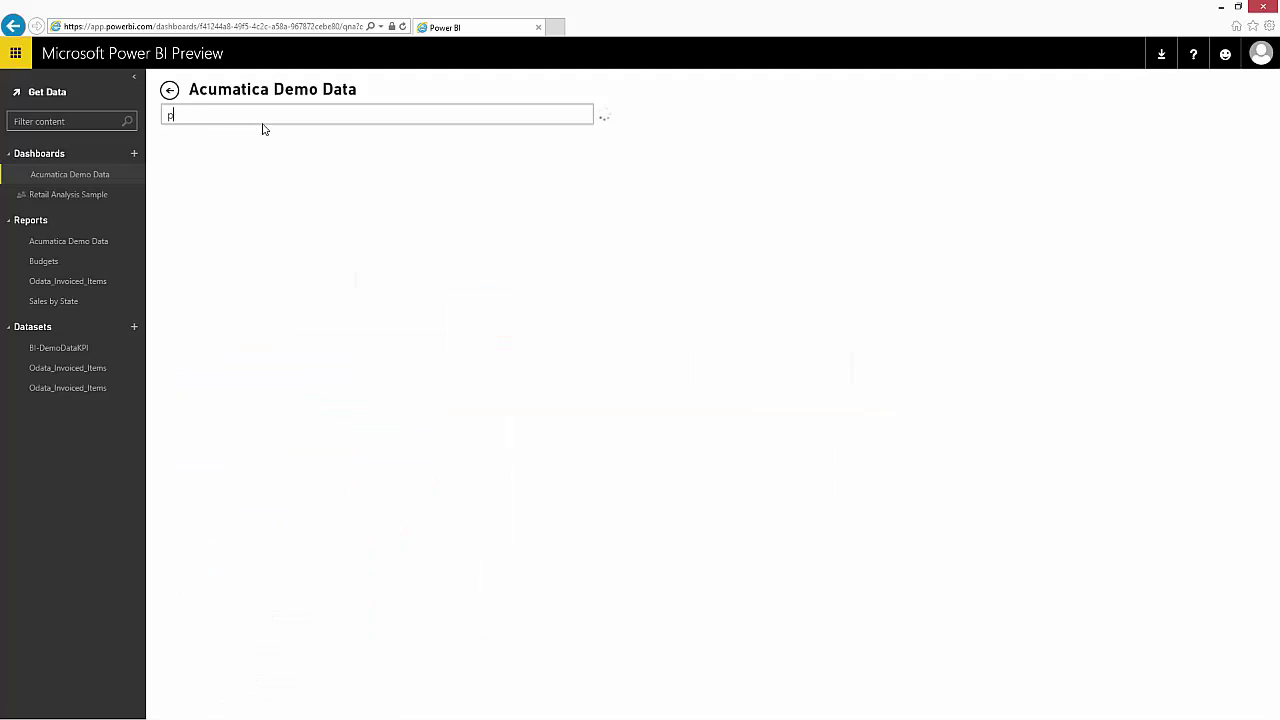
text(forecasted sales)
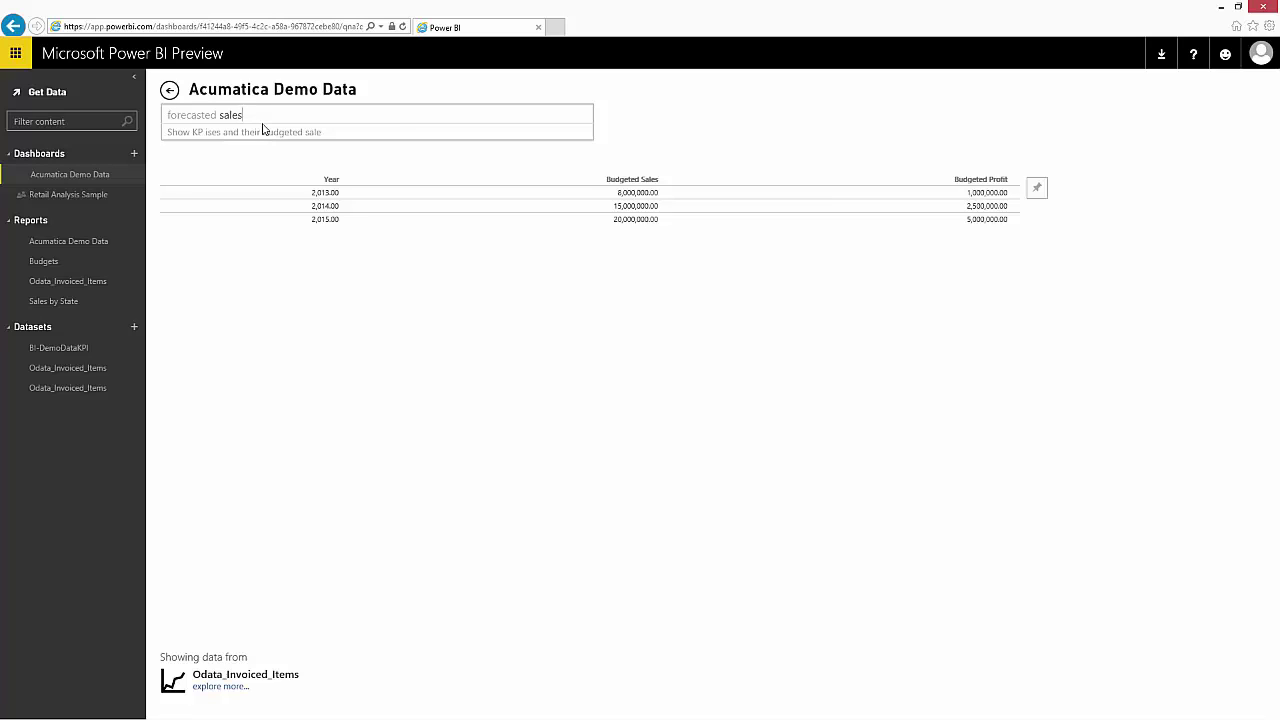
key(ctrl+a)
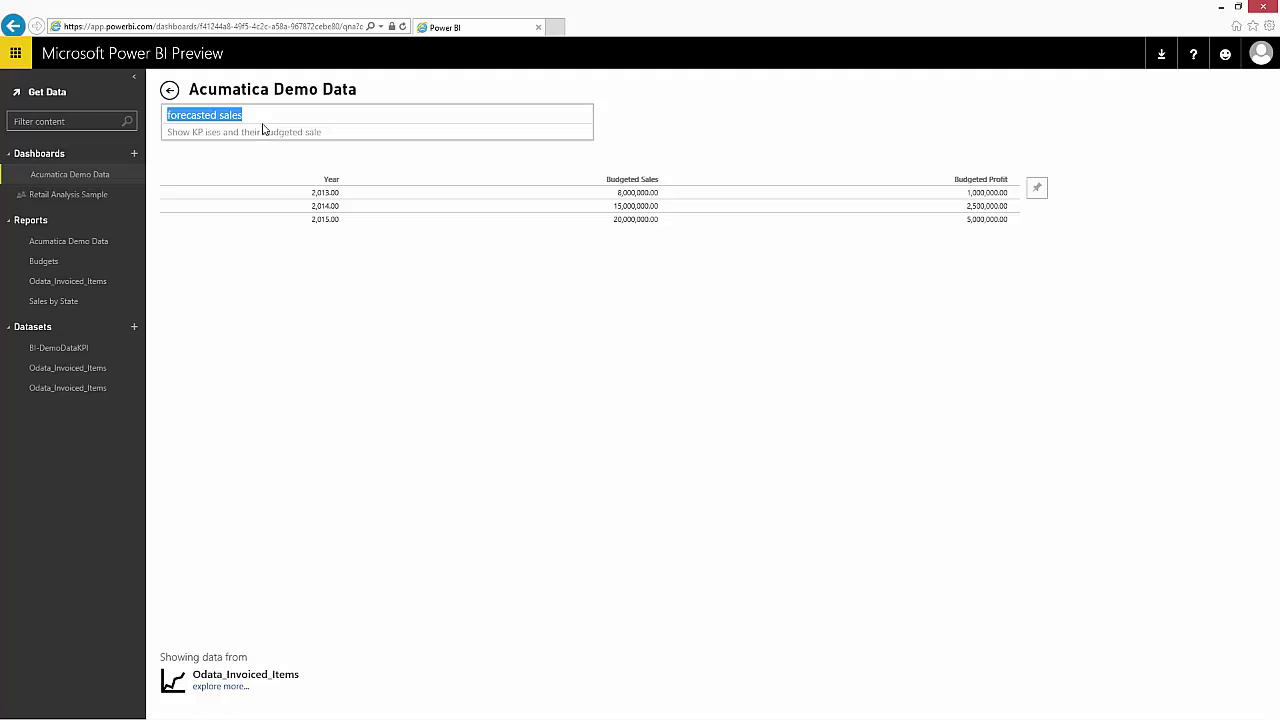
Ask Q&A 'total sales by state for 2015 as map'
text(total sales by s)
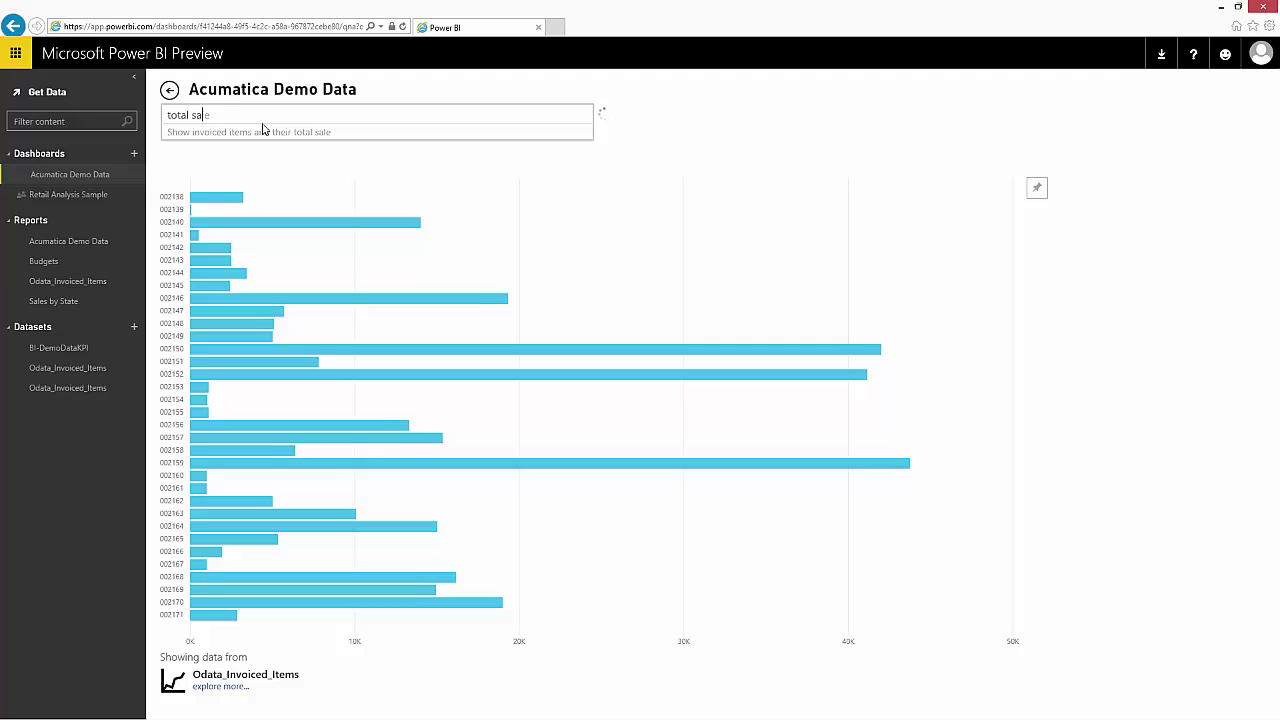
text(t)
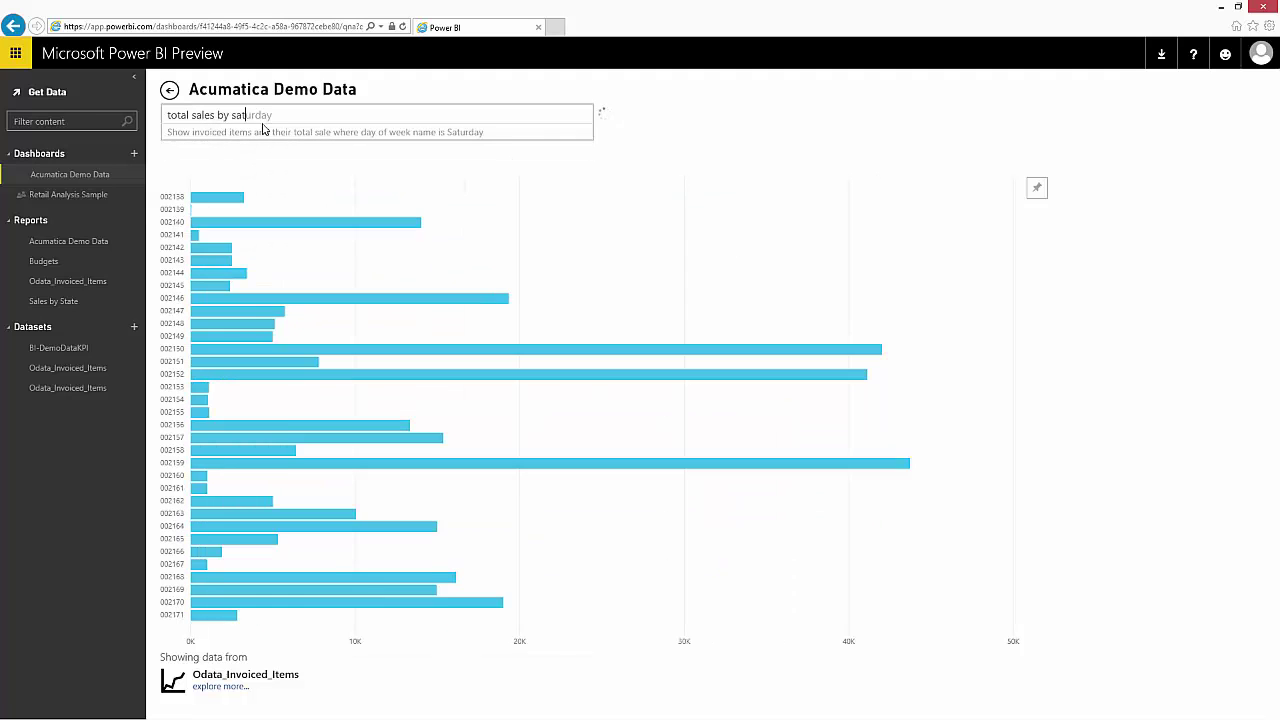
text(ate)
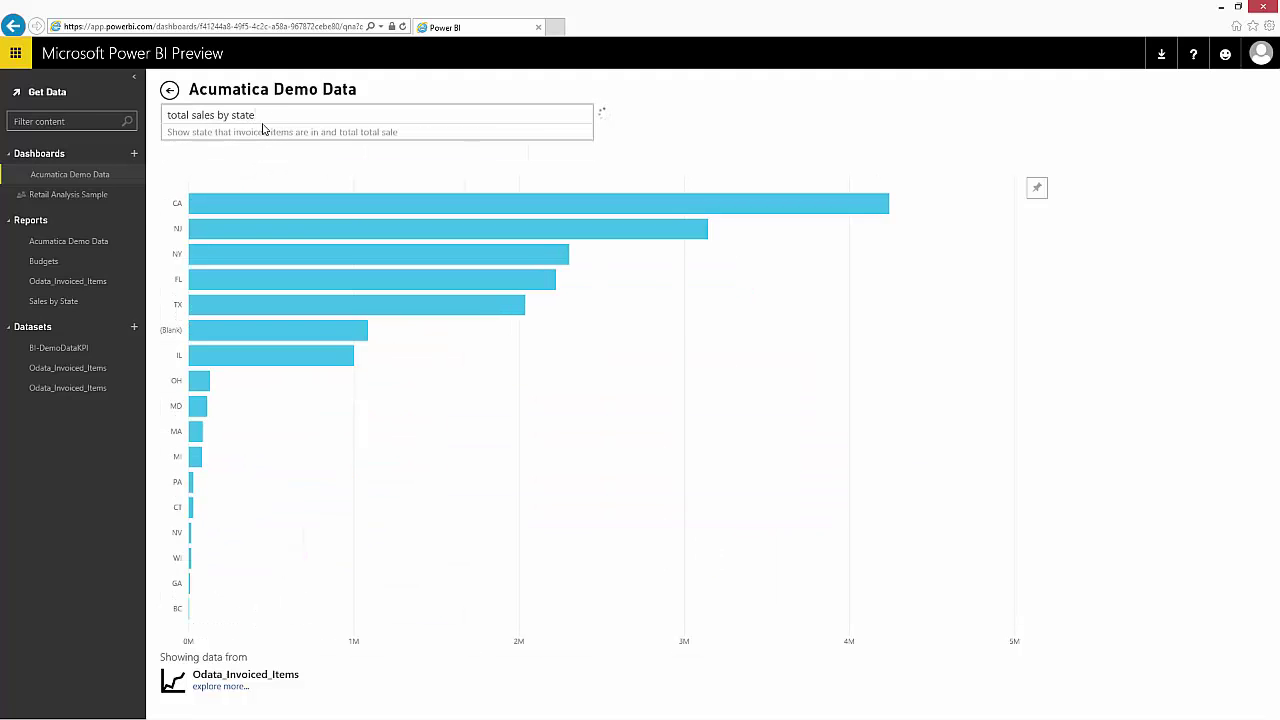
text( for 2015)
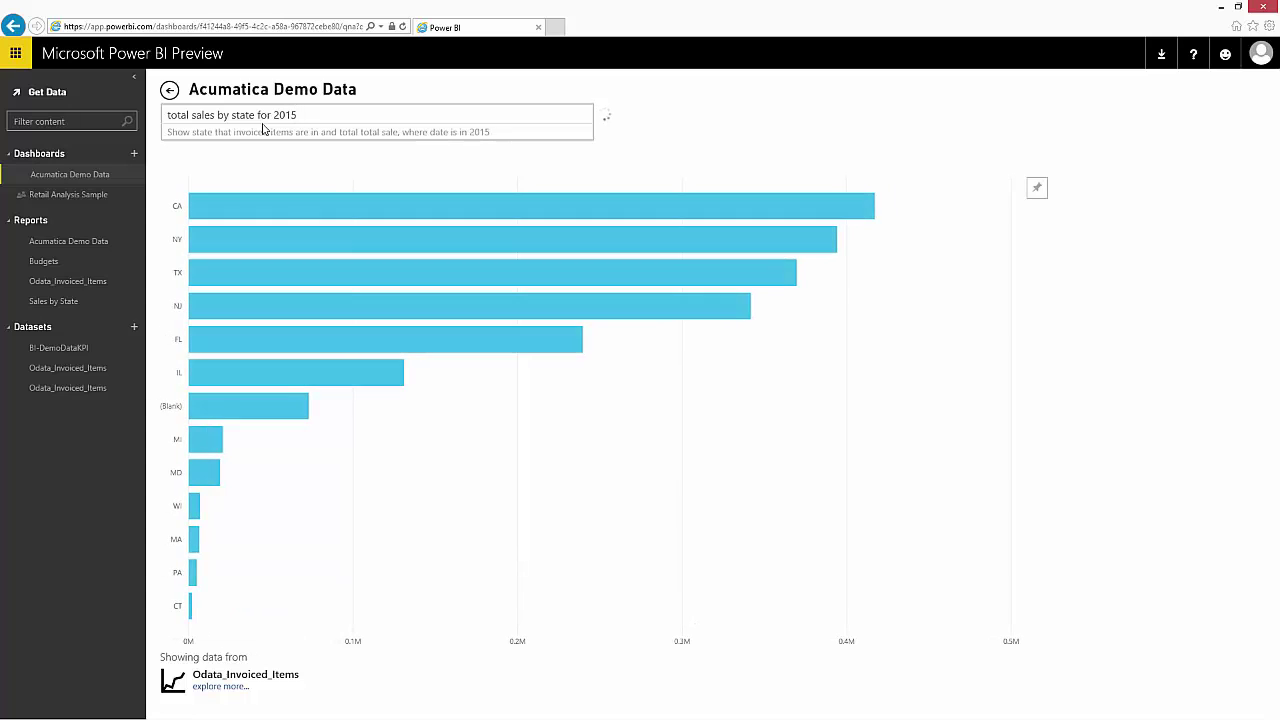
text( as map)
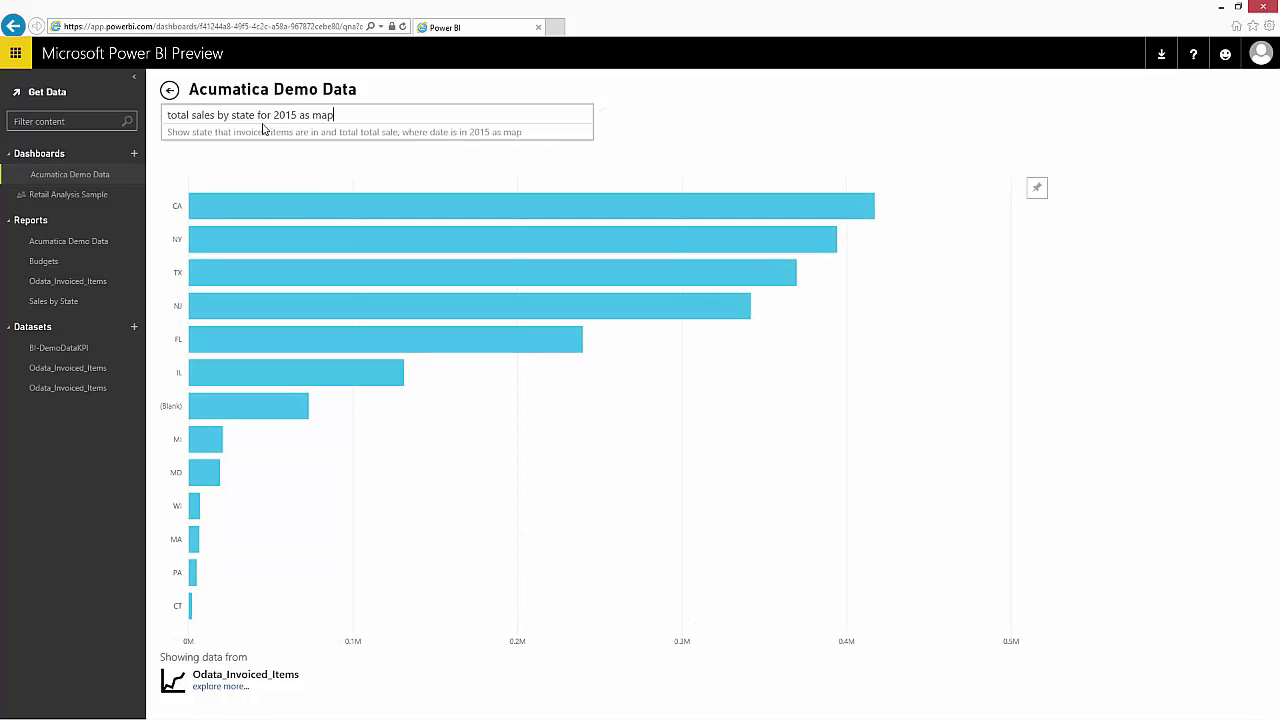